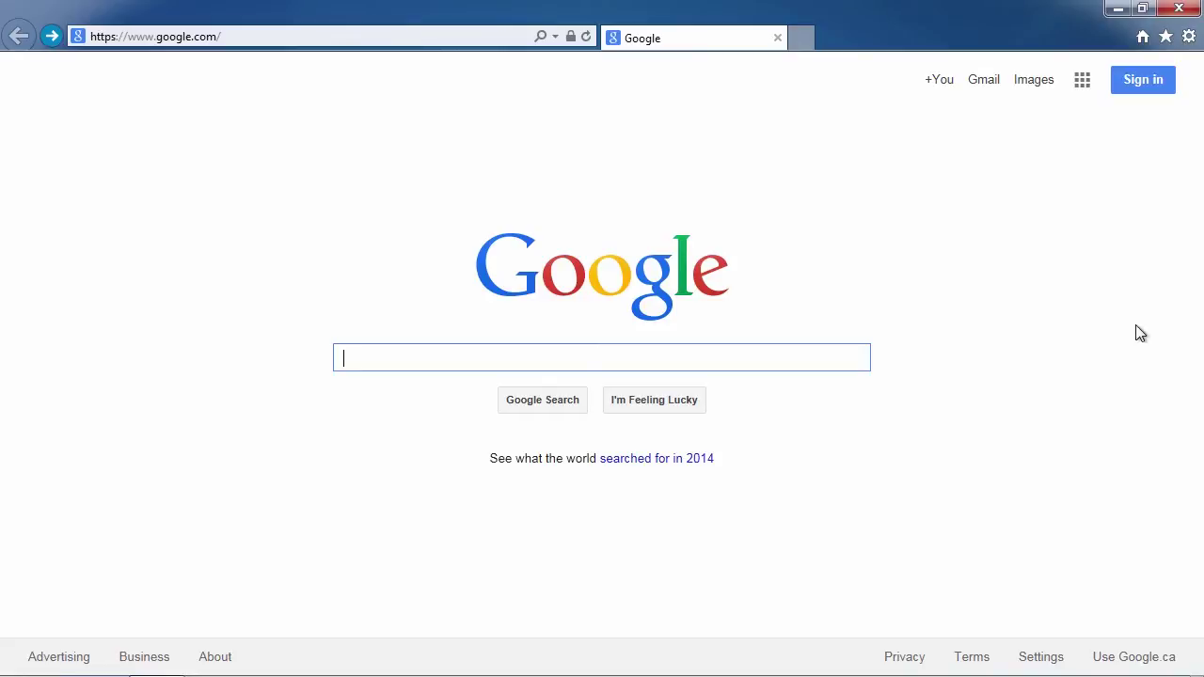
# Load easydvdcreator.net and follow its Download Now link to the DVD Creator product page.
pyautogui.click(237, 37)
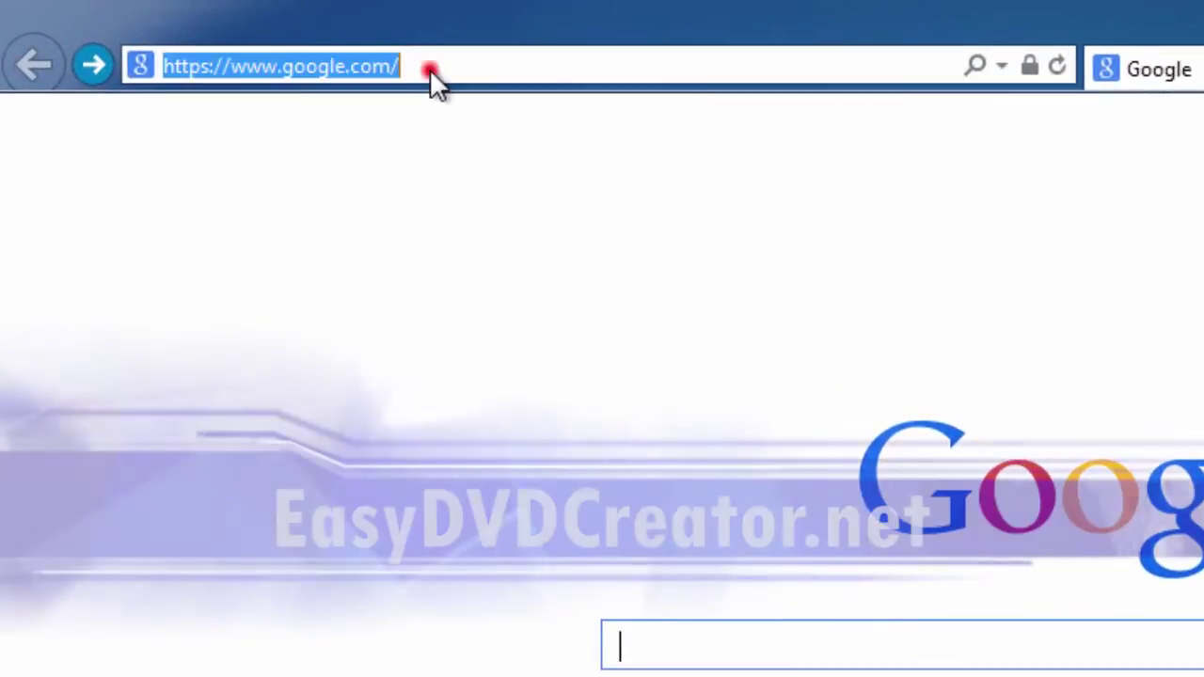
pyautogui.write('easy')
pyautogui.press('End')
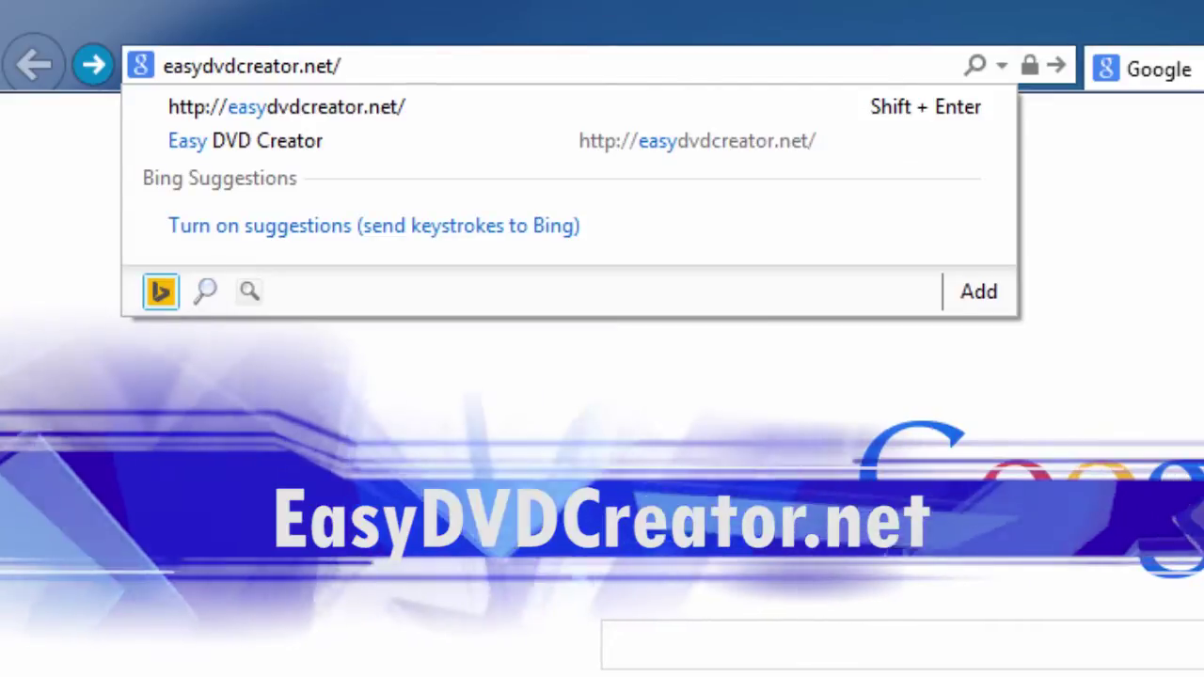
pyautogui.press('Return')
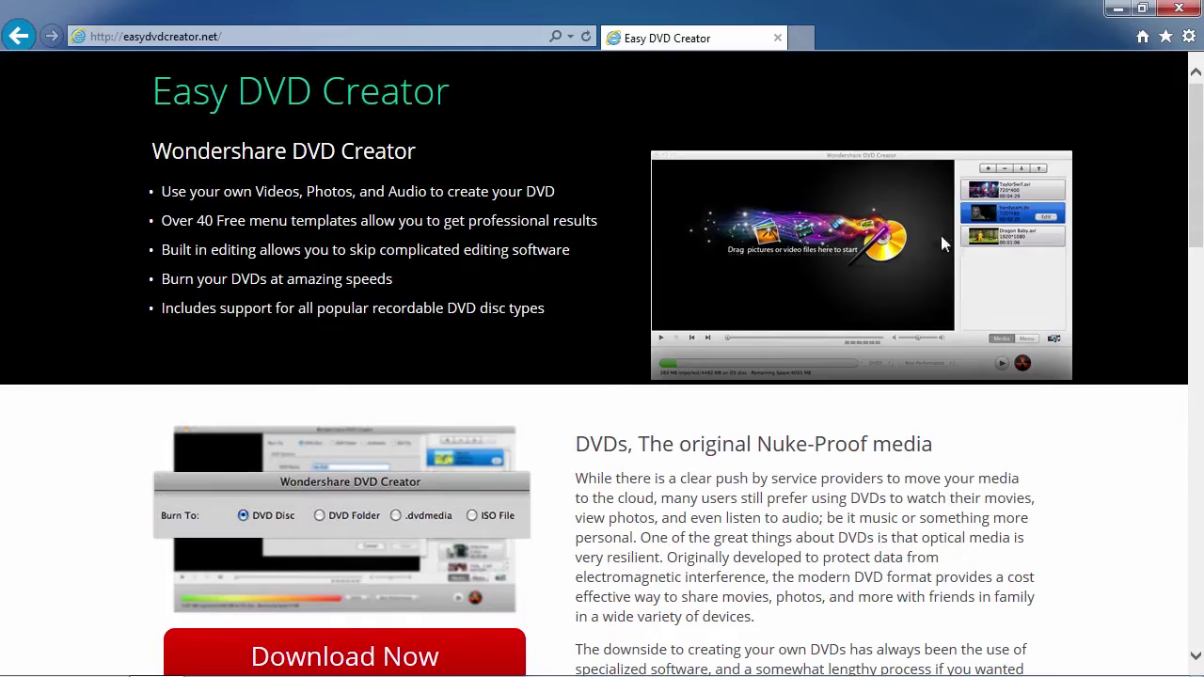
pyautogui.scroll(-1, 622, 455)
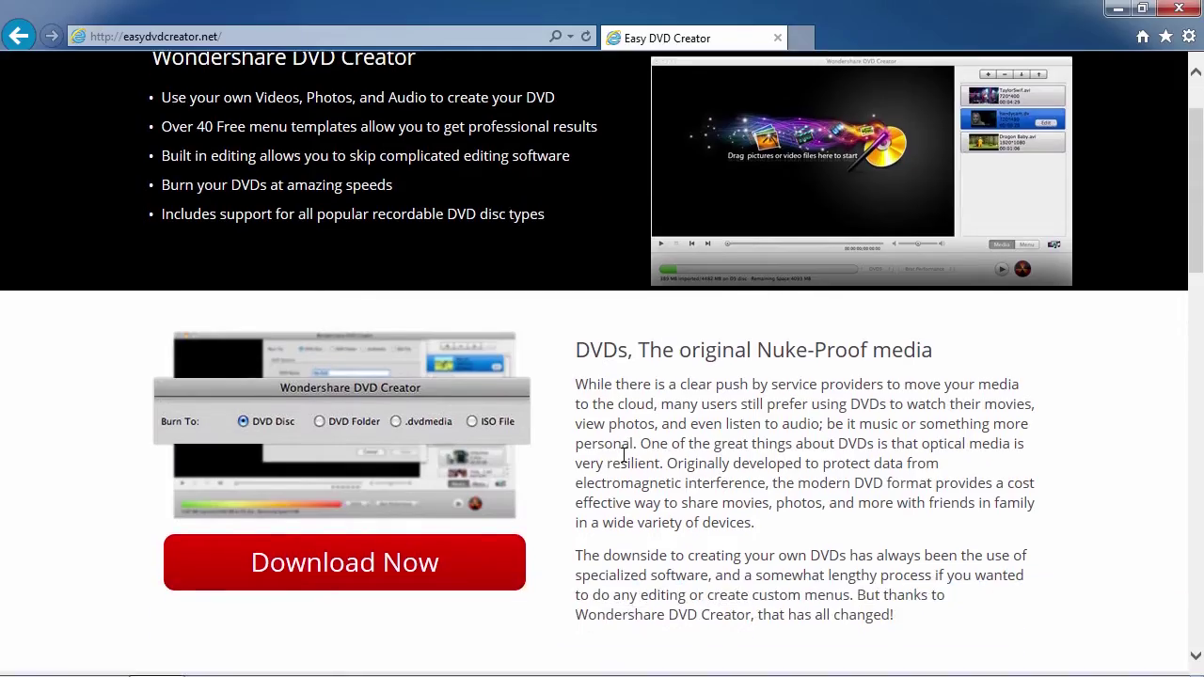
pyautogui.click(403, 565)
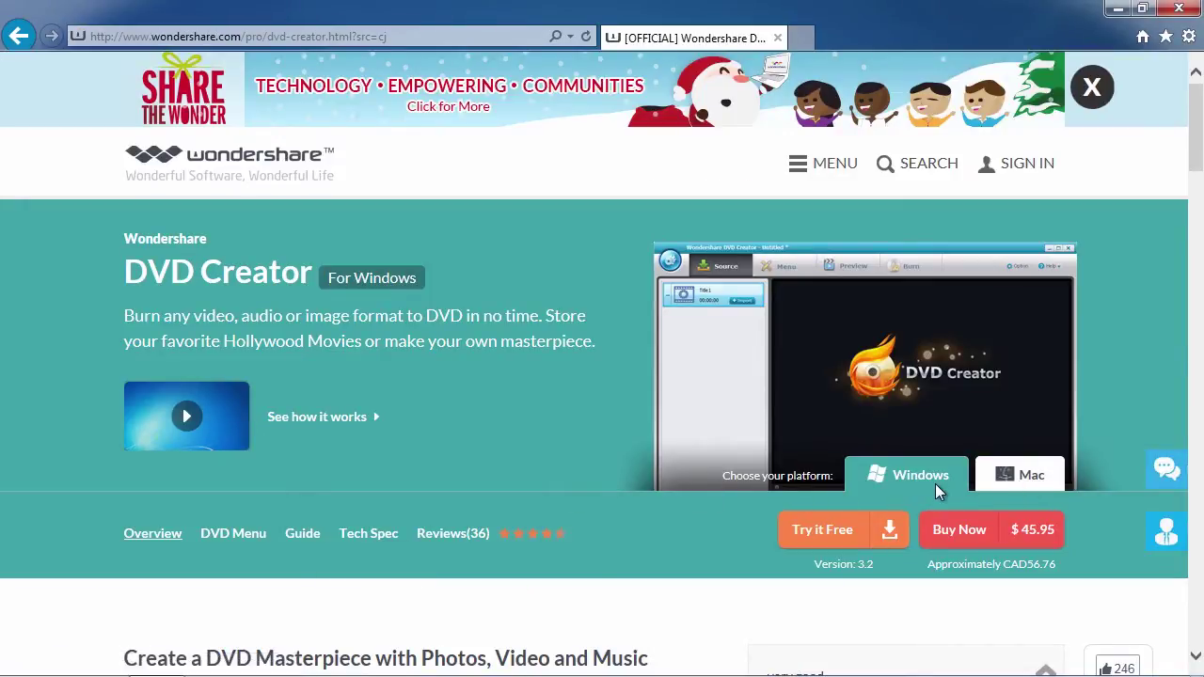
# Start the DVD Creator free trial download and save the installer to the Desktop.
pyautogui.click(831, 532)
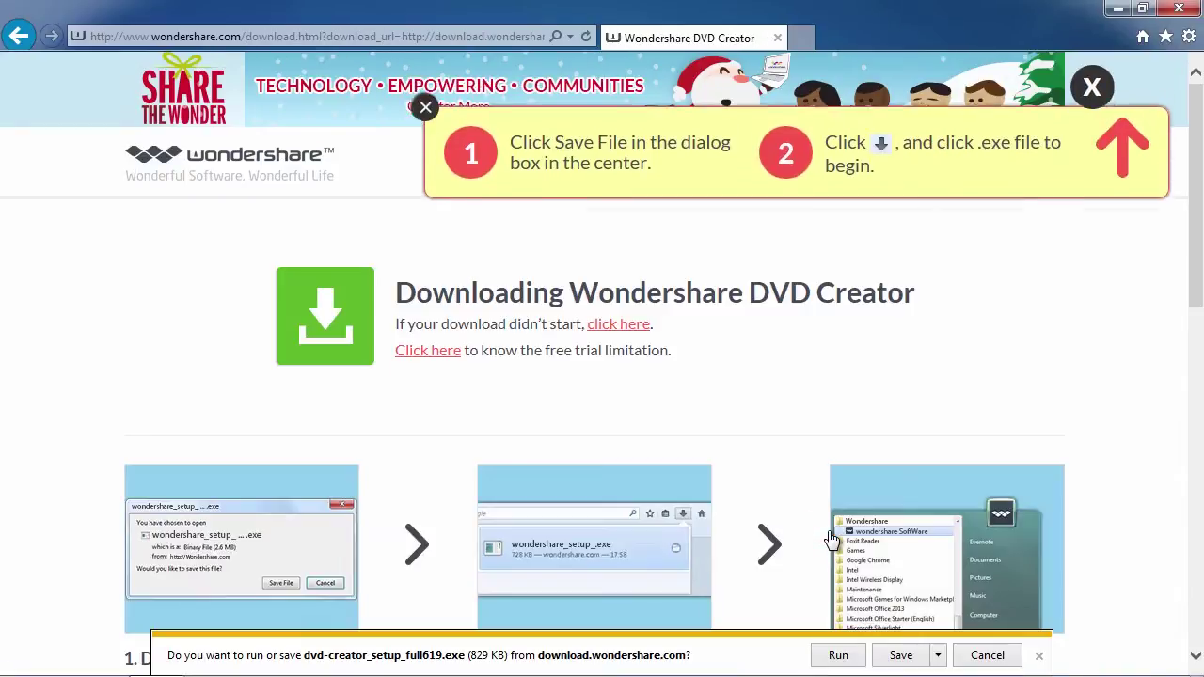
pyautogui.click(937, 655)
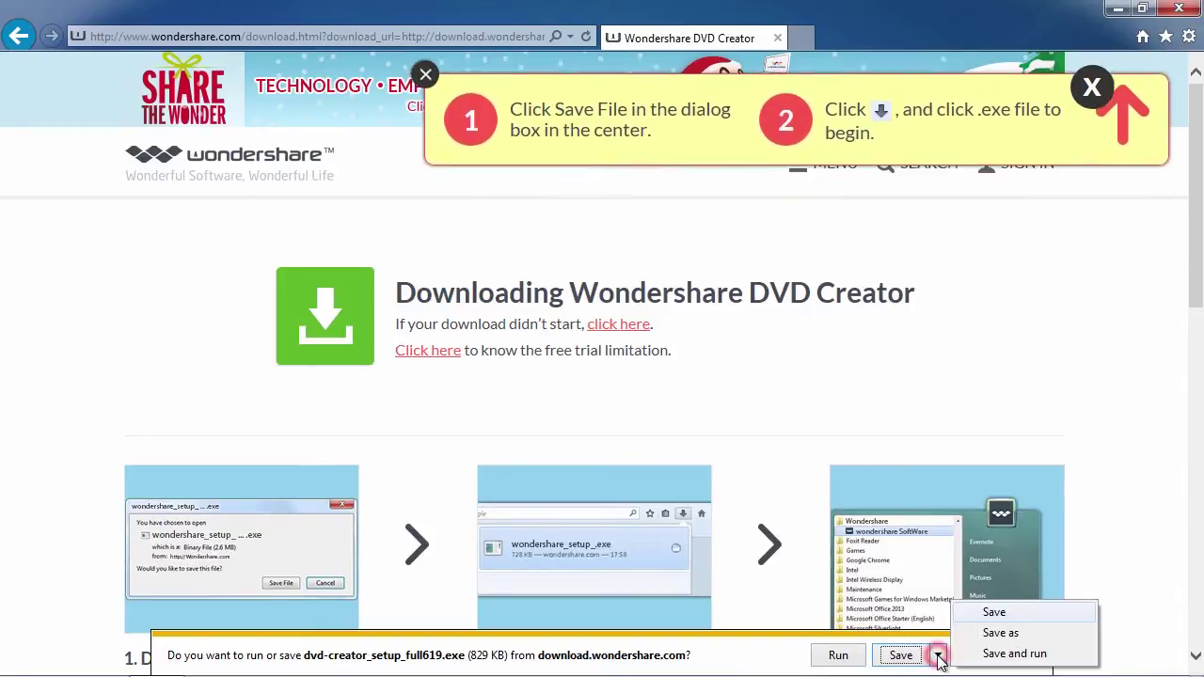
pyautogui.click(995, 636)
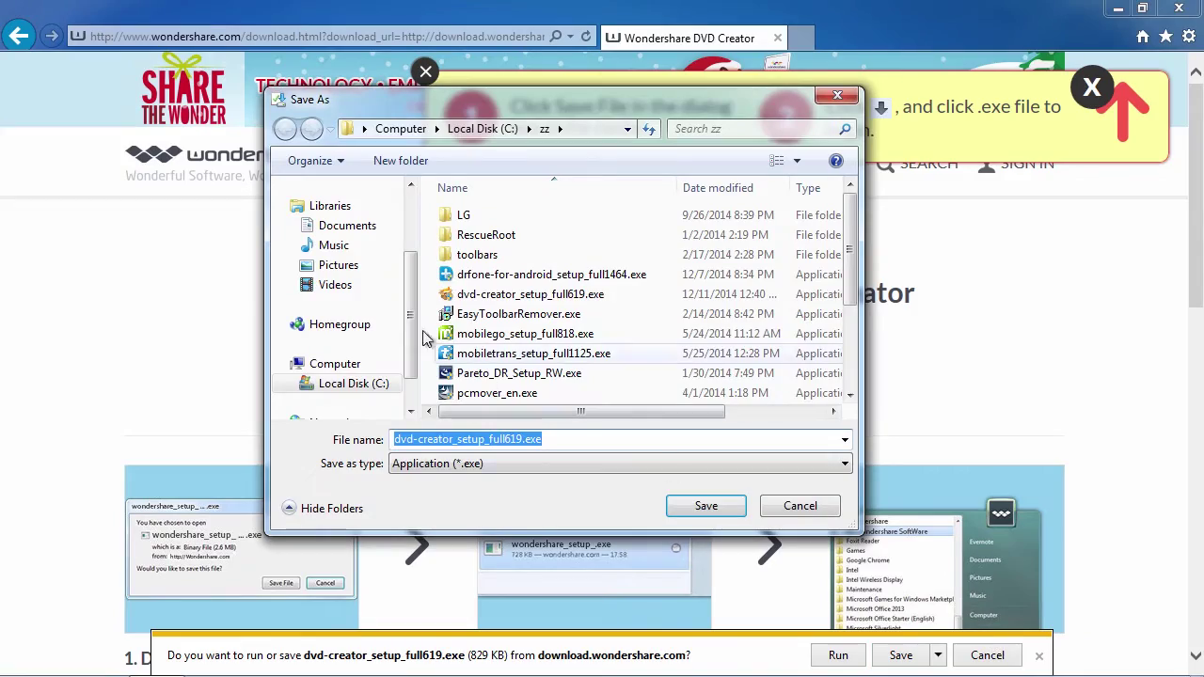
pyautogui.moveTo(408, 324); pyautogui.dragTo(411, 254)
pyautogui.click(341, 215)
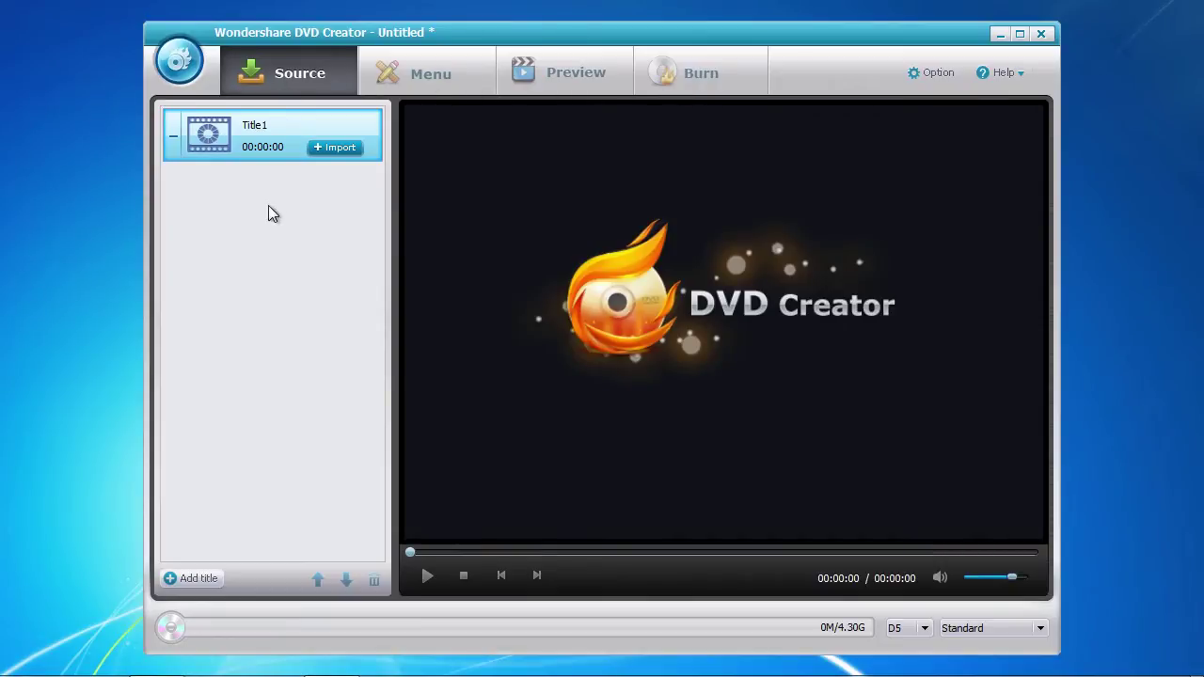
pyautogui.click(334, 148)
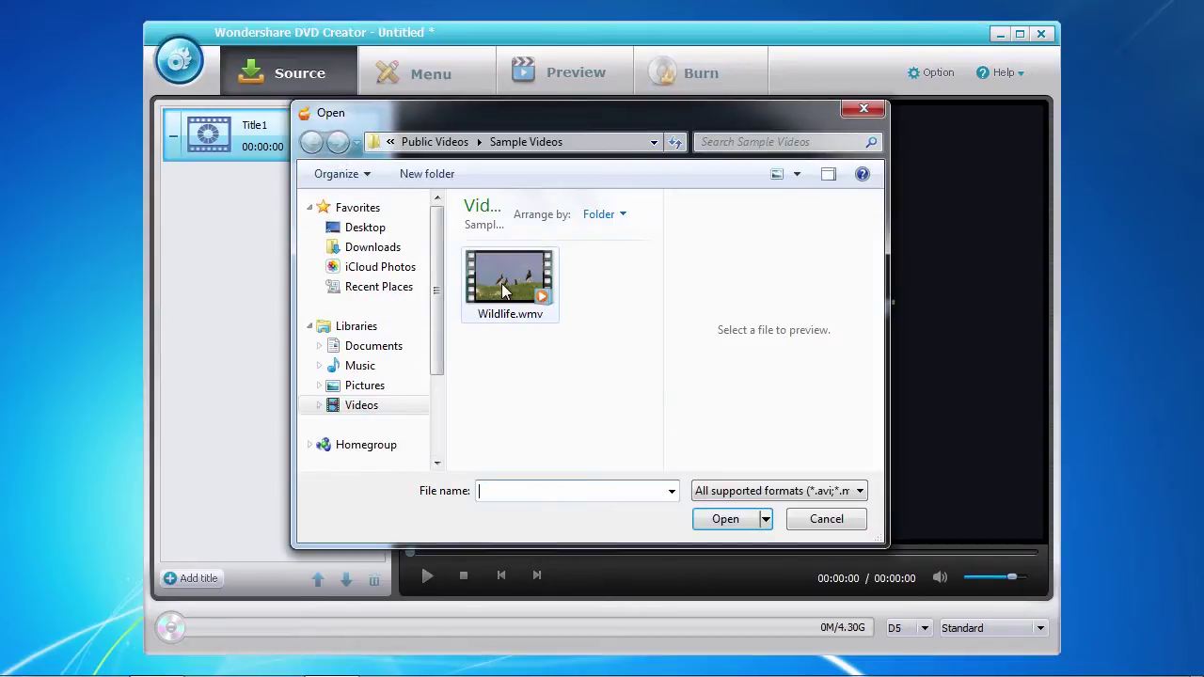
# Import Wildlife.wmv from Sample Videos into Title1 and bring up its Video Edit window.
pyautogui.click(503, 292)
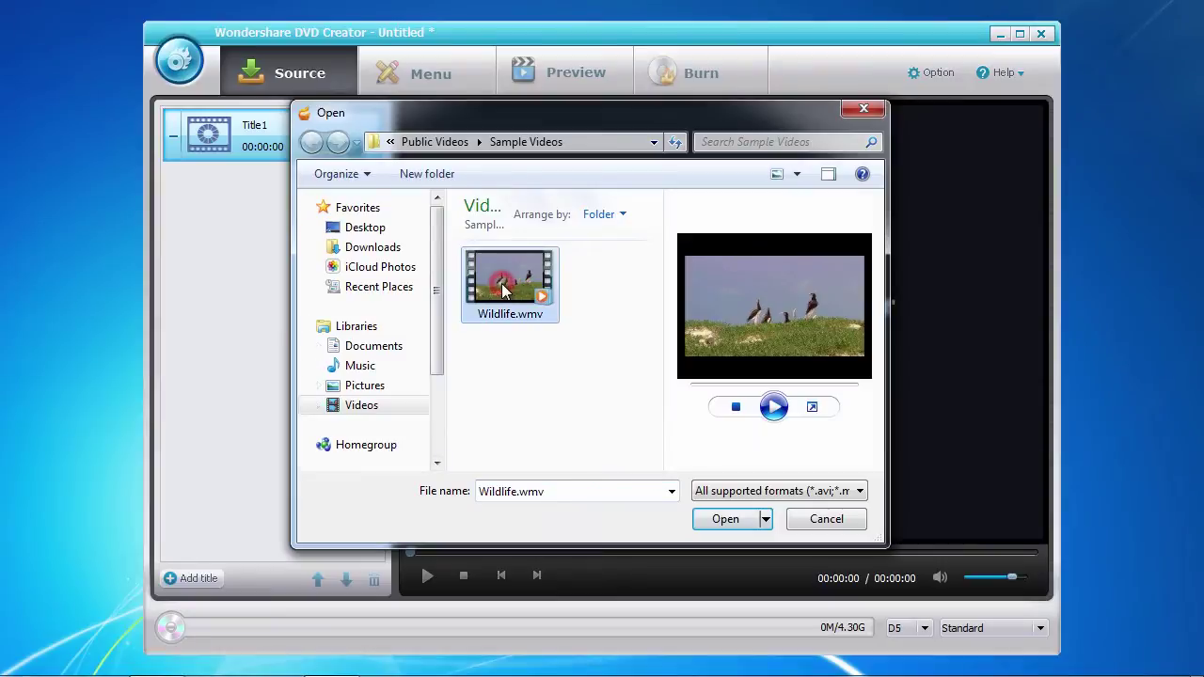
pyautogui.click(720, 519)
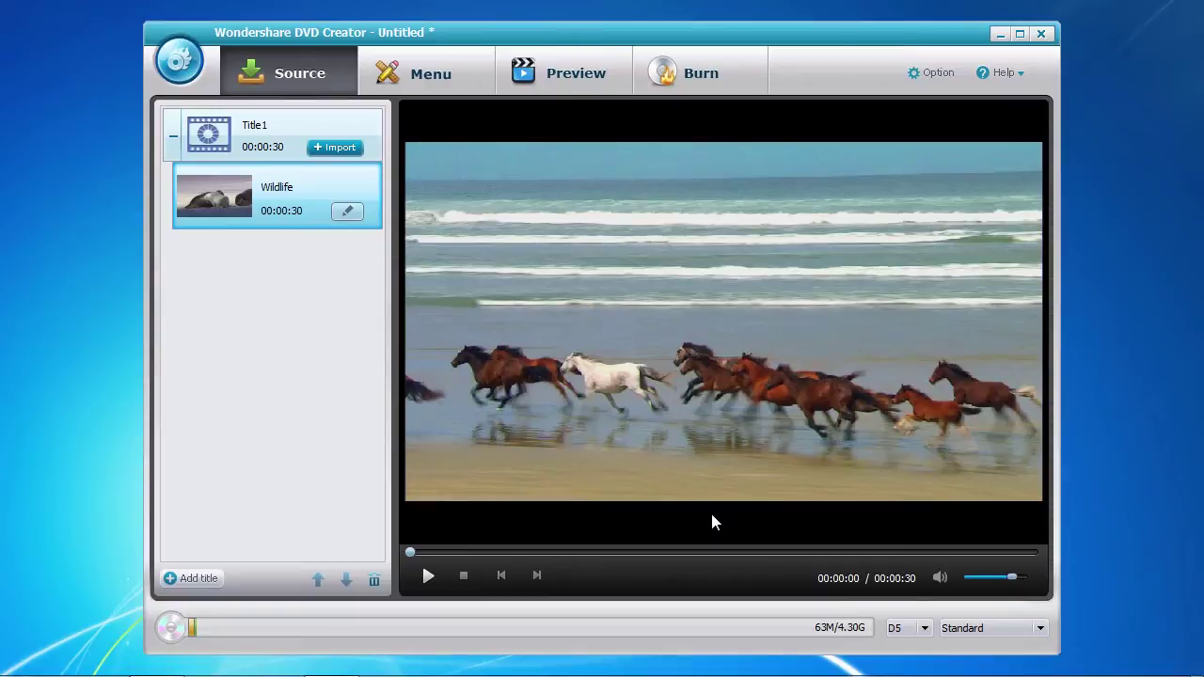
pyautogui.click(345, 214)
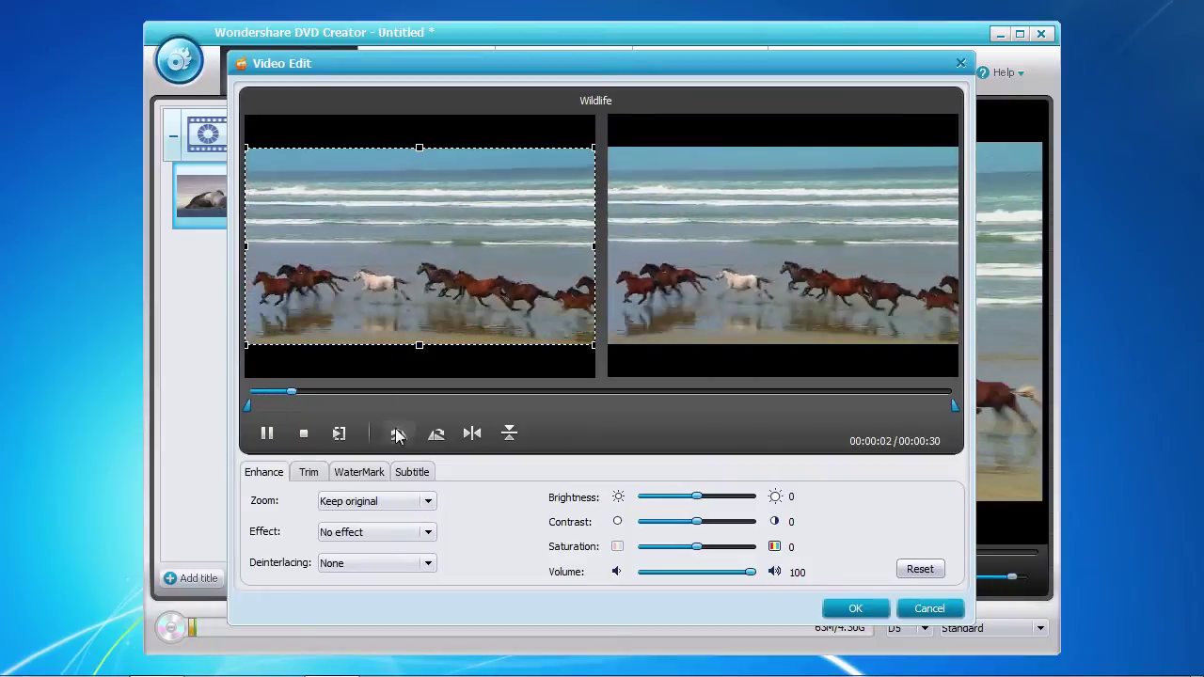
# Rotate the Wildlife clip through a full turn back to upright and nudge the crop area.
pyautogui.click(398, 434)
pyautogui.click(398, 434)
pyautogui.click(398, 434)
pyautogui.click(398, 435)
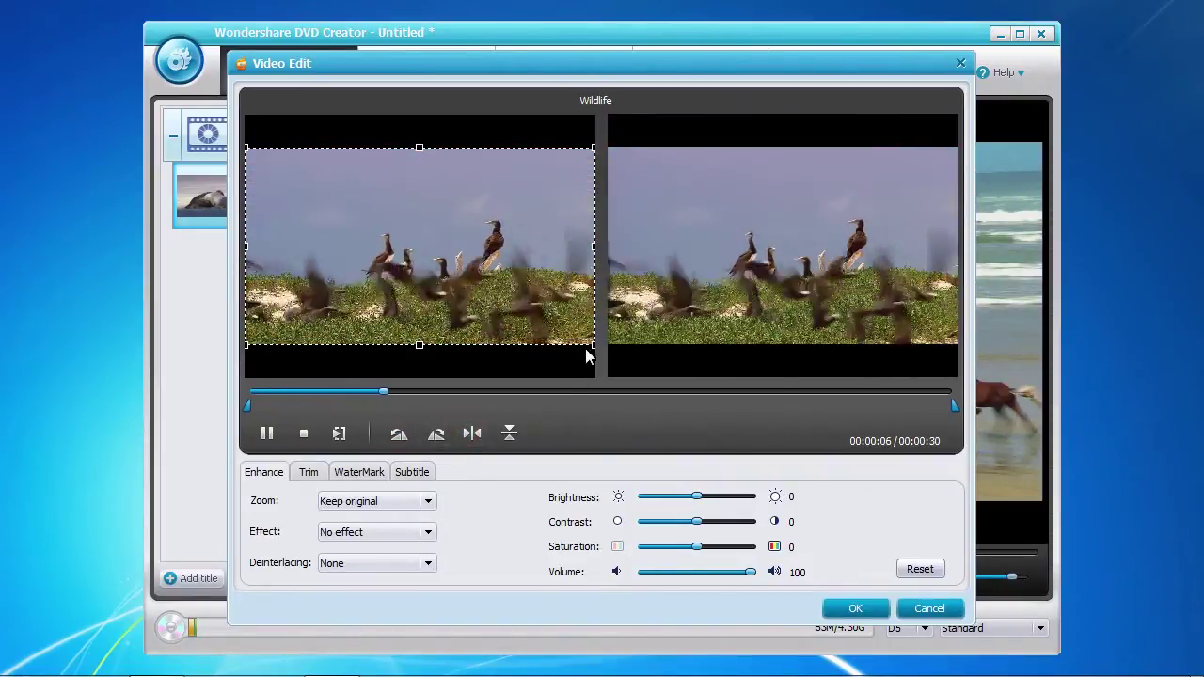
pyautogui.moveTo(592, 344)
pyautogui.mouseDown()
pyautogui.moveTo(358, 229)
pyautogui.moveTo(486, 313)
pyautogui.moveTo(593, 345)
pyautogui.mouseUp()
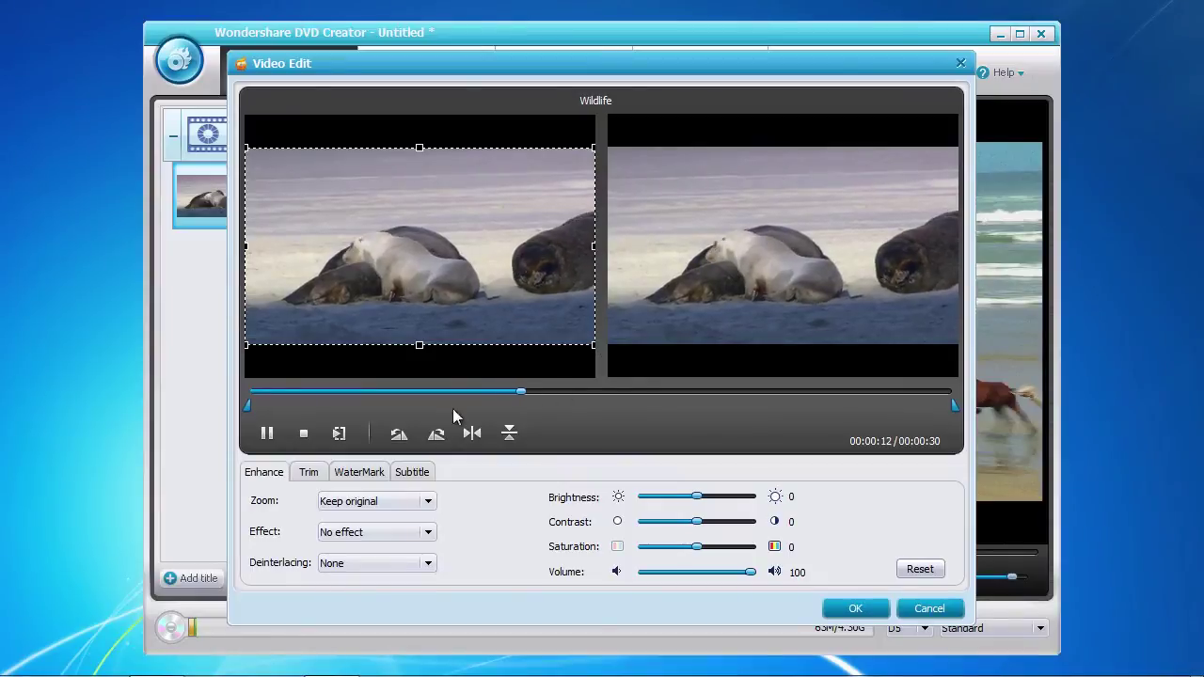
# Stop playback, then set brightness to -40, contrast to -25 and volume to 46.
pyautogui.click(303, 433)
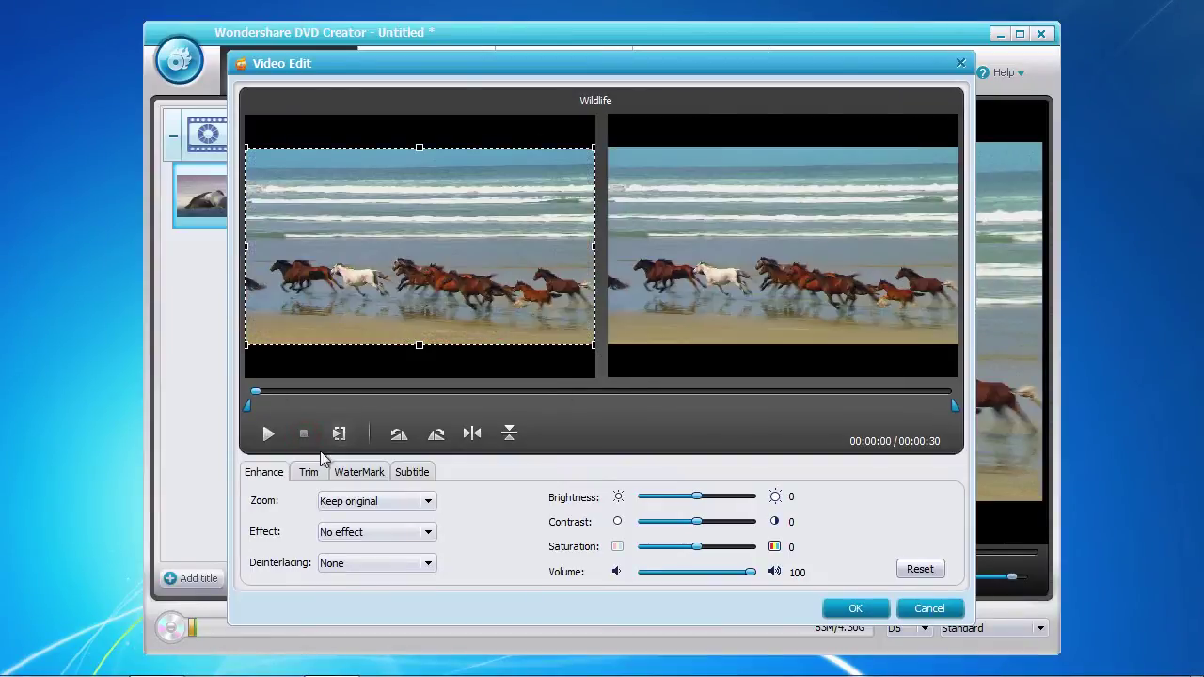
pyautogui.click(699, 497)
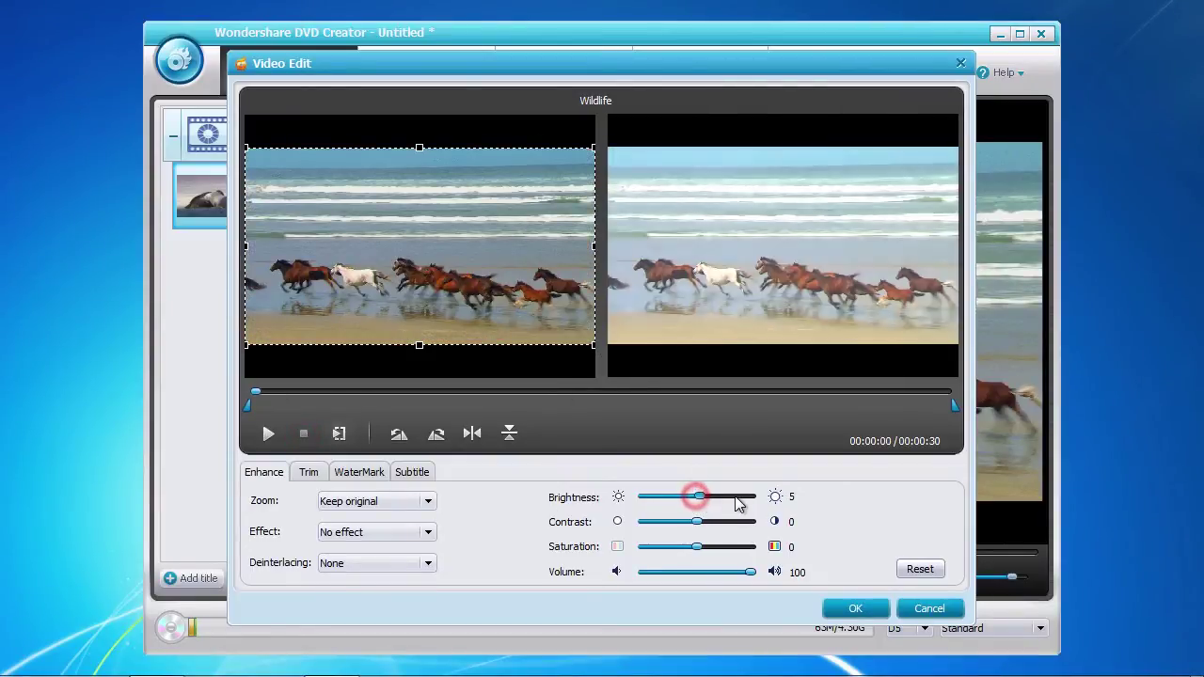
pyautogui.moveTo(737, 505); pyautogui.dragTo(689, 529)
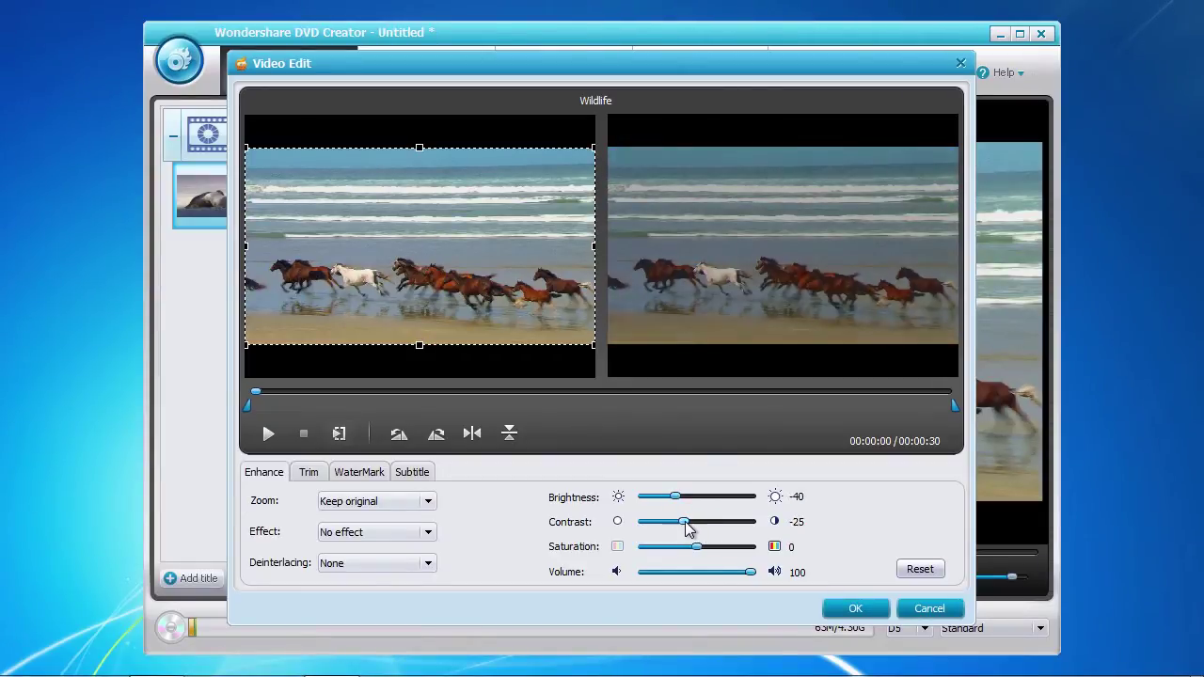
pyautogui.moveTo(751, 572)
pyautogui.mouseDown()
pyautogui.moveTo(696, 583)
pyautogui.moveTo(758, 573)
pyautogui.mouseUp()
# Look over the Trim, WaterMark and Subtitle tabs, confirm the Enhance edits, and go to Menu.
pyautogui.click(308, 471)
pyautogui.click(363, 473)
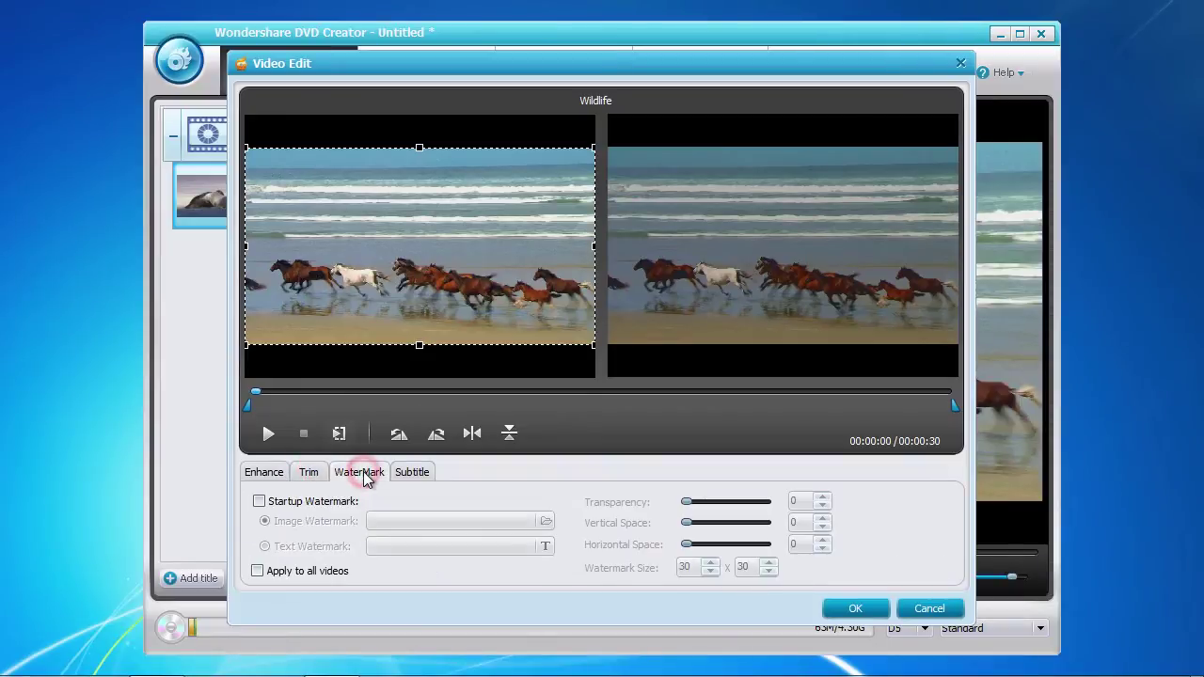
pyautogui.click(419, 473)
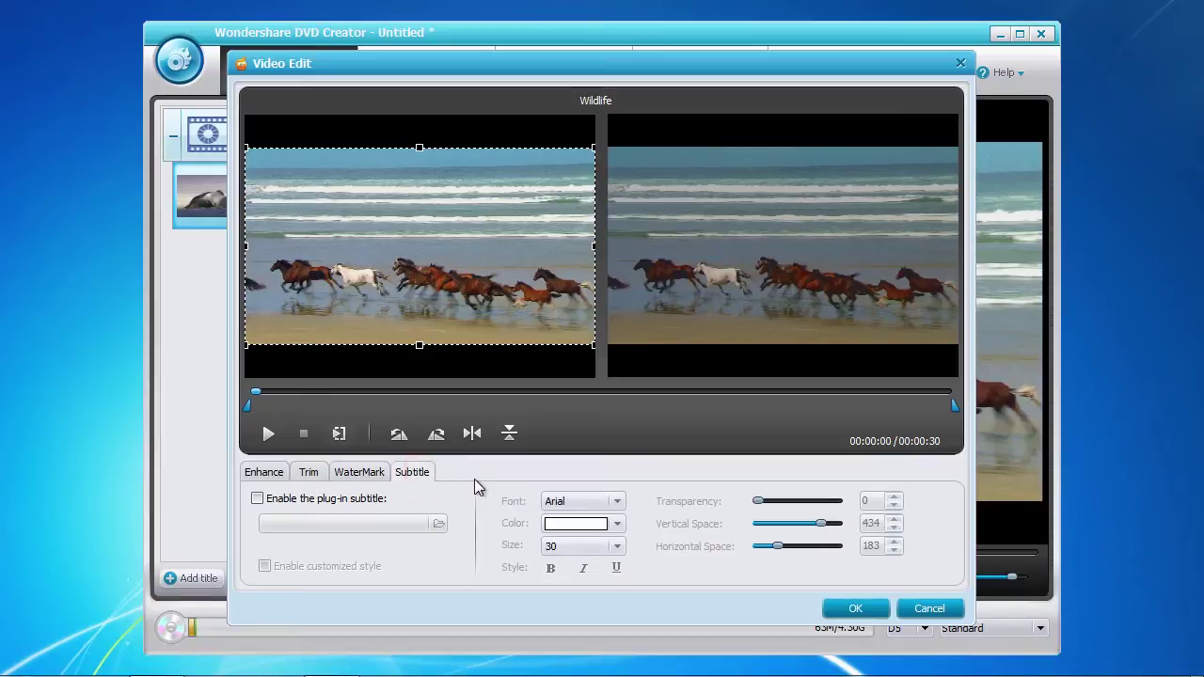
pyautogui.click(264, 472)
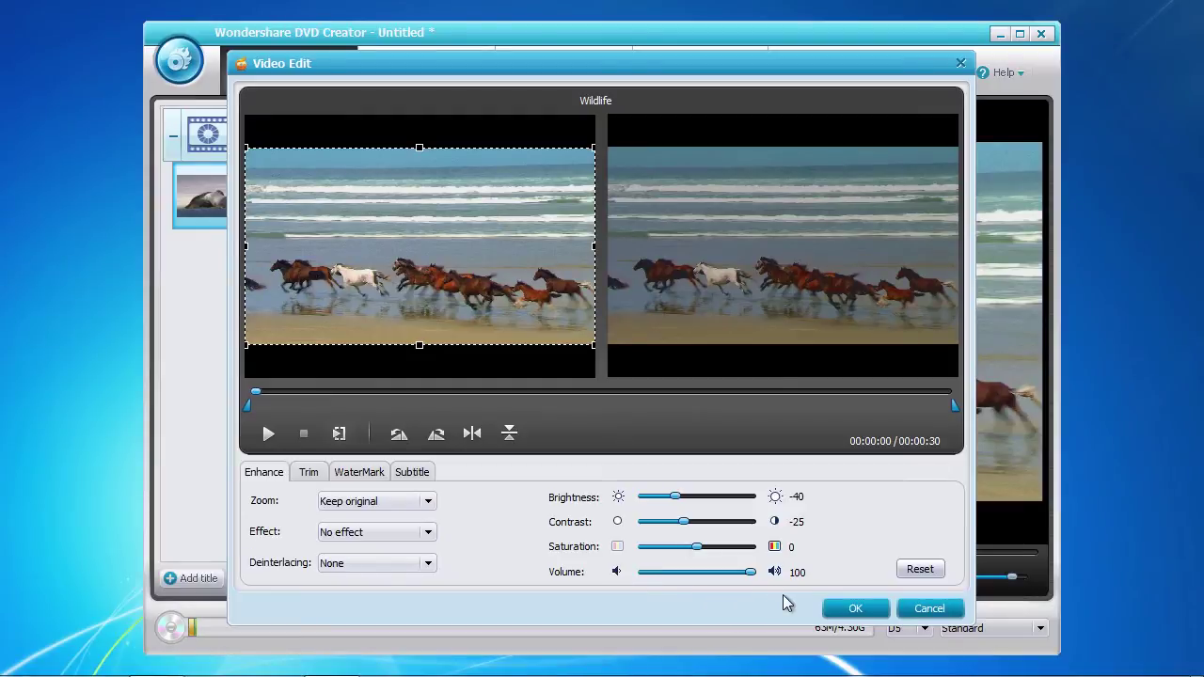
pyautogui.click(853, 607)
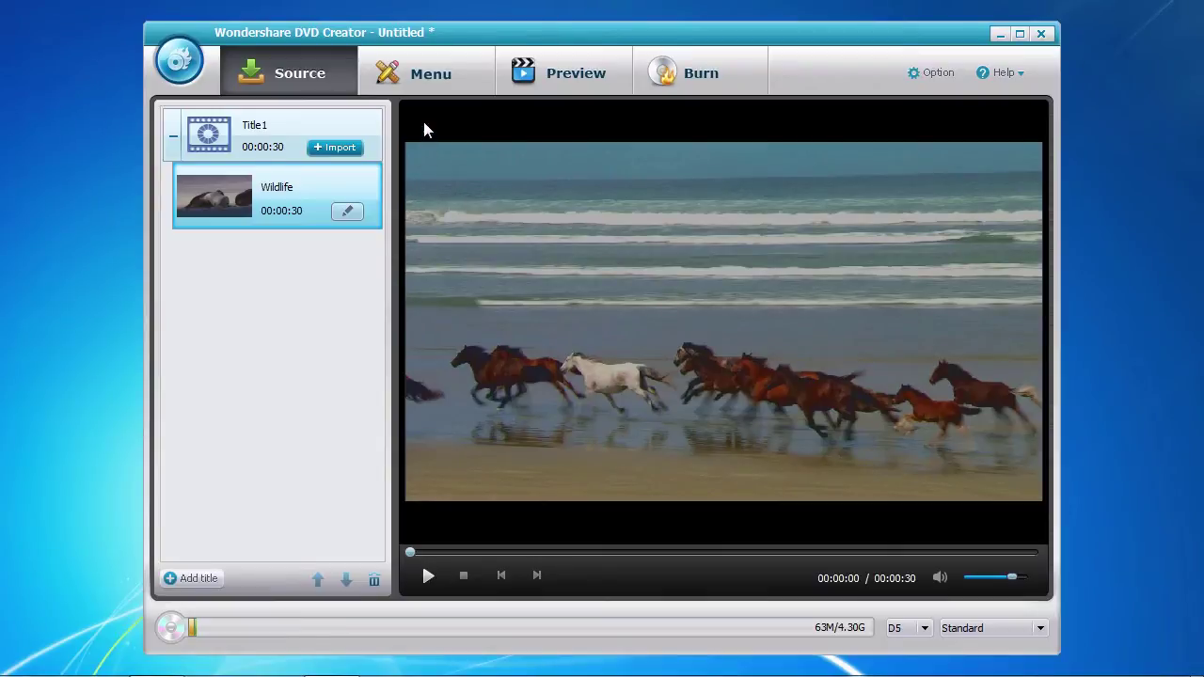
pyautogui.click(430, 80)
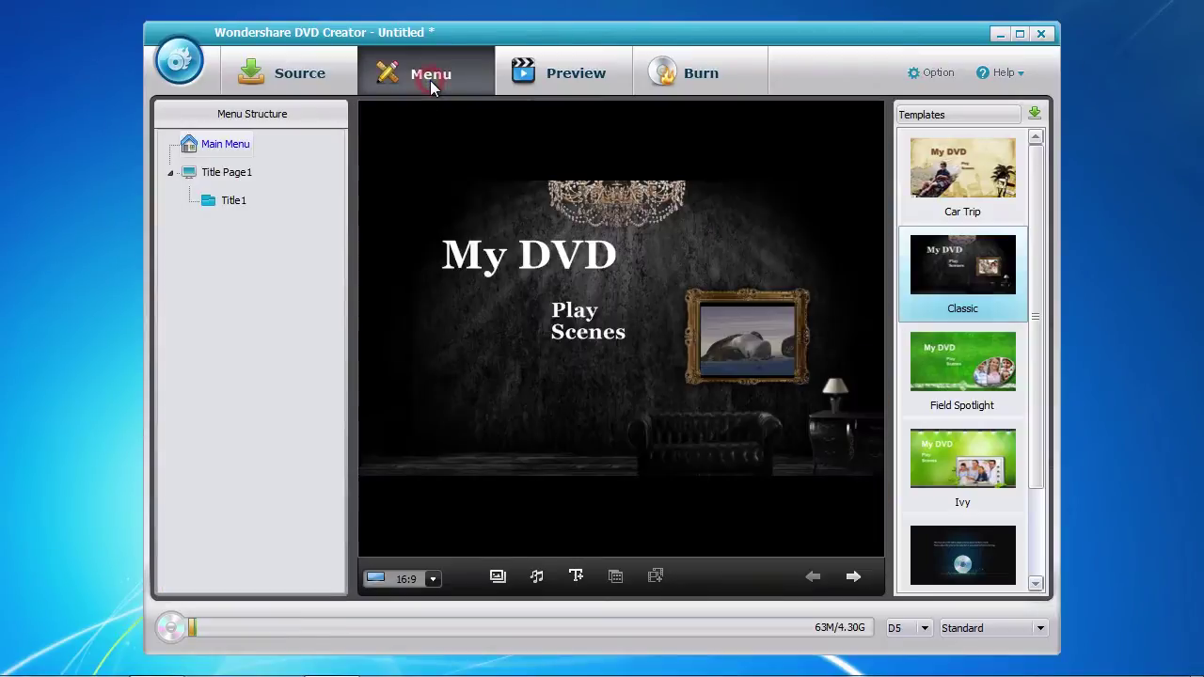
# Compare Car Trip, Field Spotlight and Ivy templates, apply Classic, and open Title1's Create Chapter window.
pyautogui.click(969, 184)
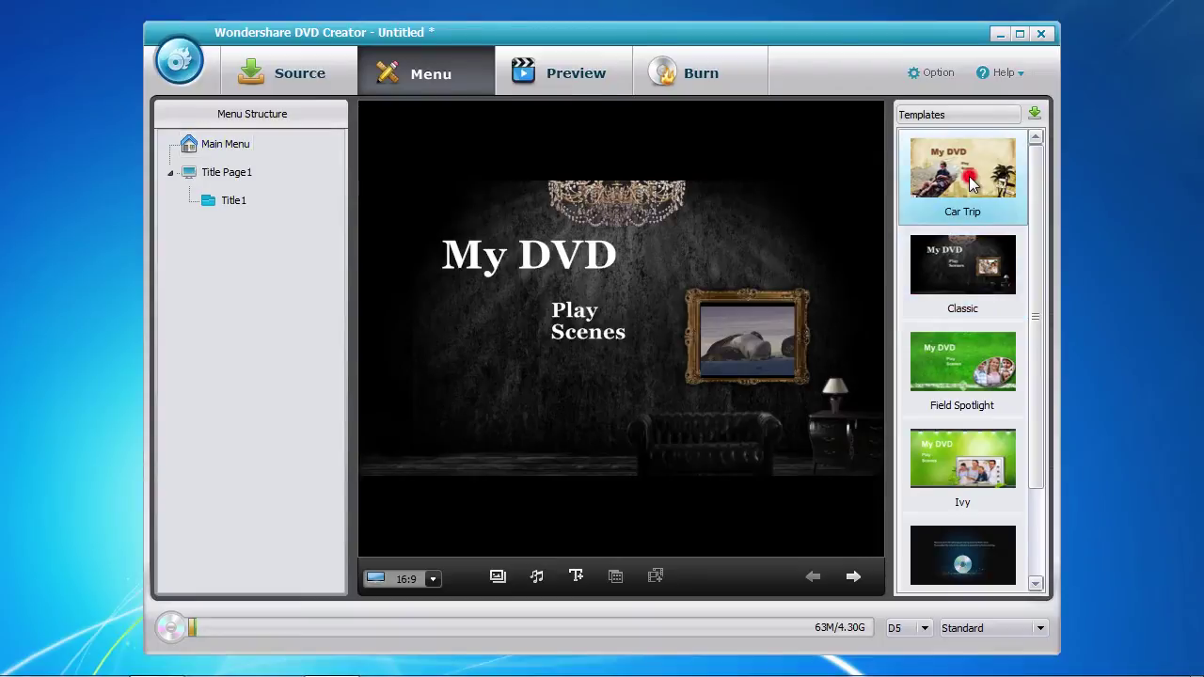
pyautogui.click(963, 362)
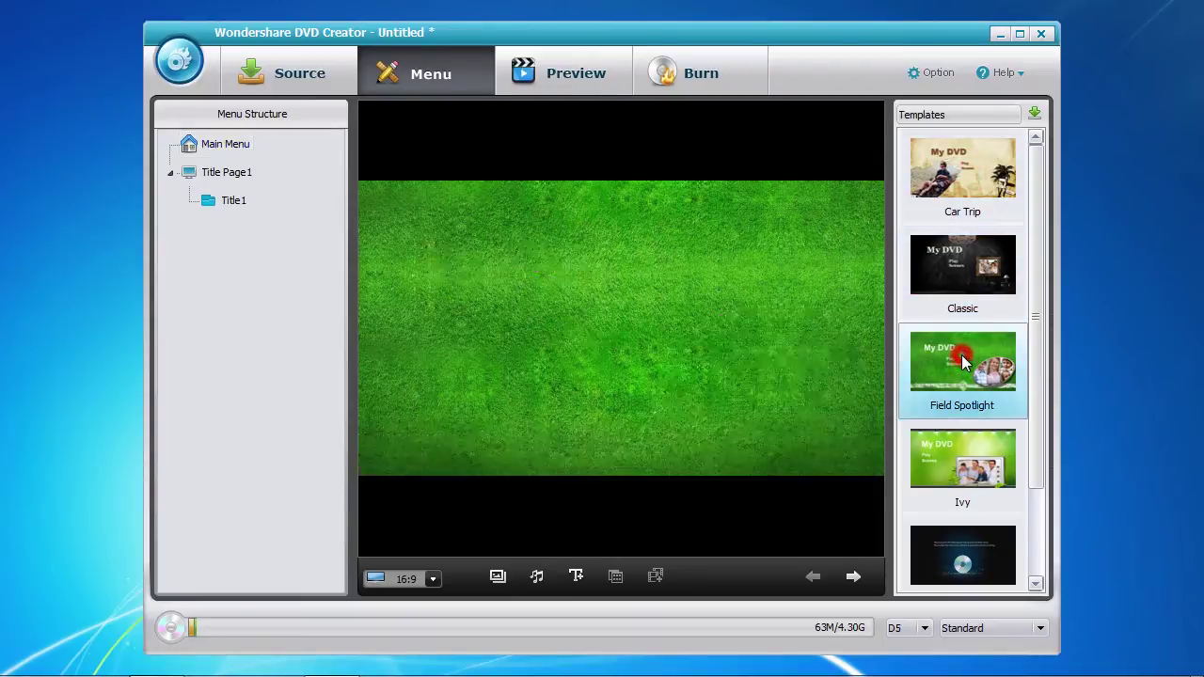
pyautogui.click(945, 456)
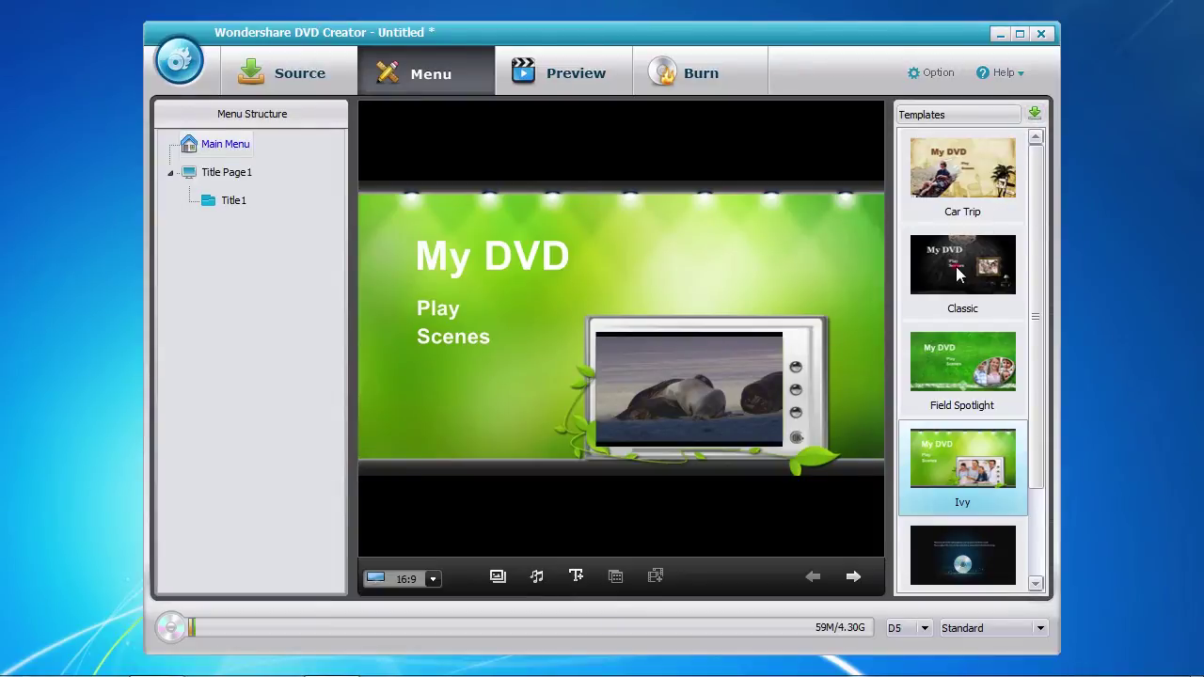
pyautogui.click(959, 274)
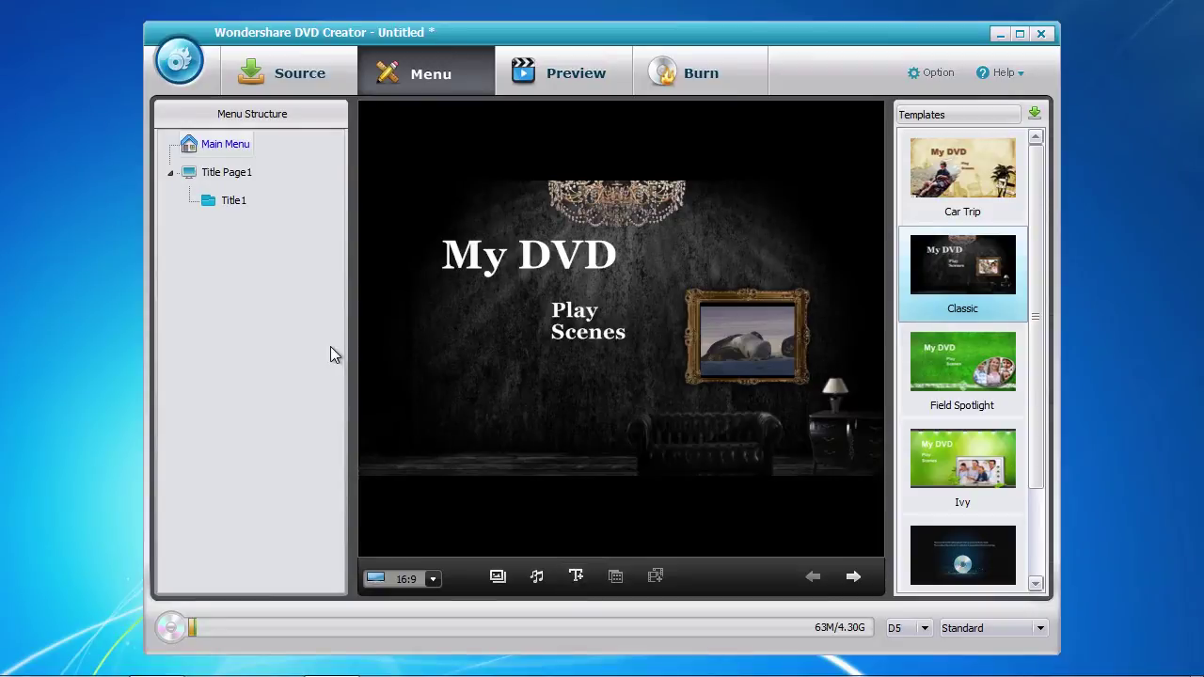
pyautogui.click(227, 178)
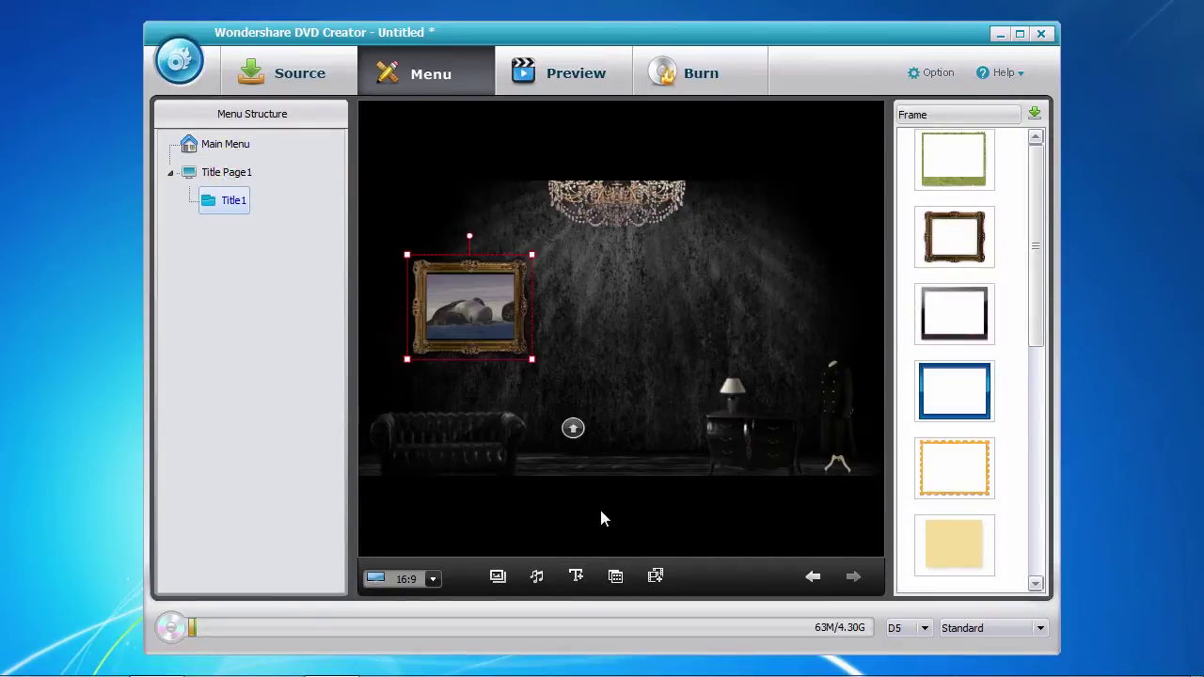
pyautogui.click(655, 578)
# Add chapter points at 00:00:02, 00:00:07 and 00:00:16 while playing the Wildlife clip.
pyautogui.click(299, 515)
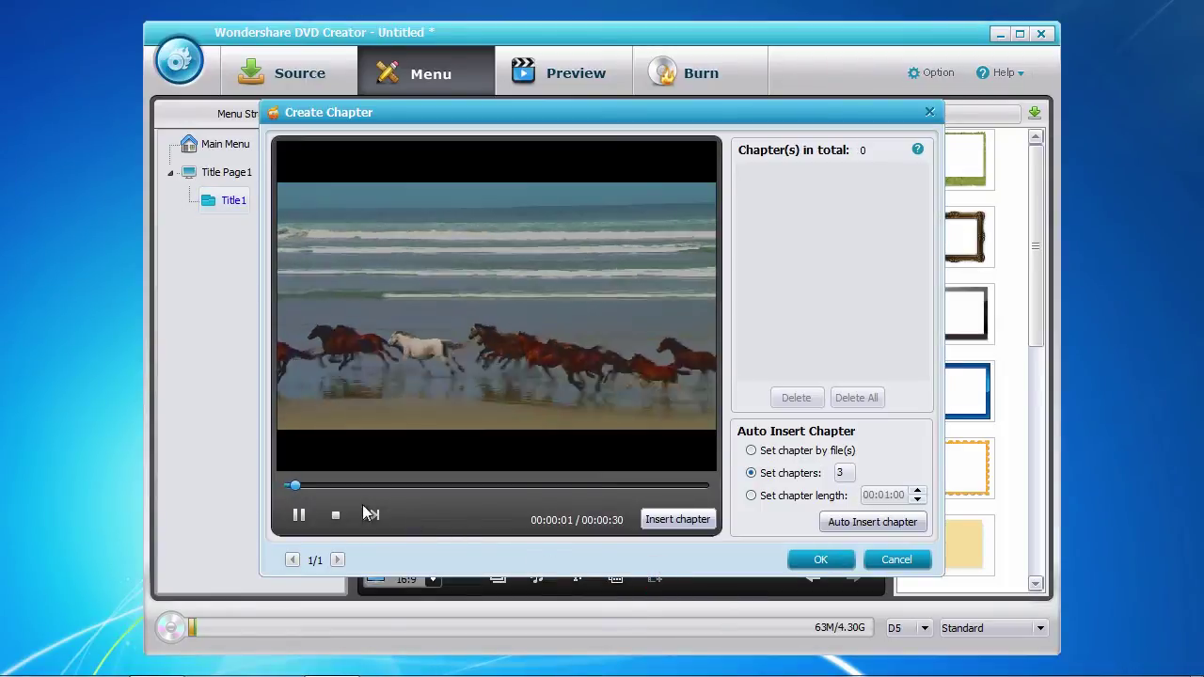
pyautogui.click(301, 517)
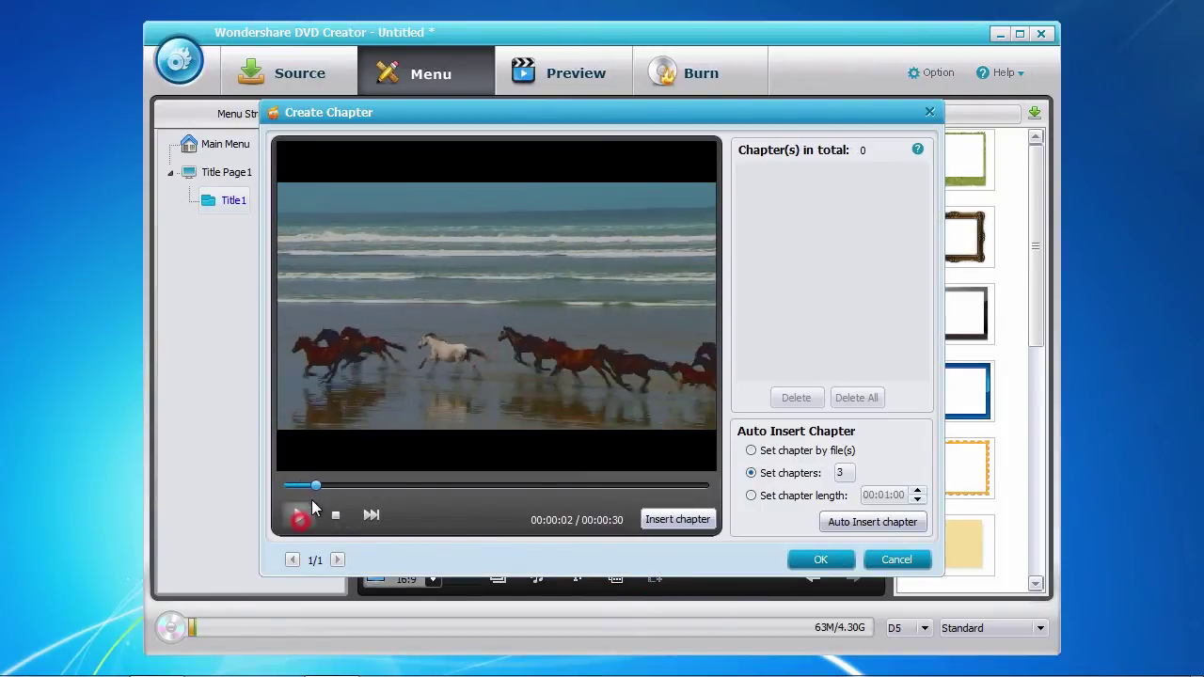
pyautogui.click(677, 521)
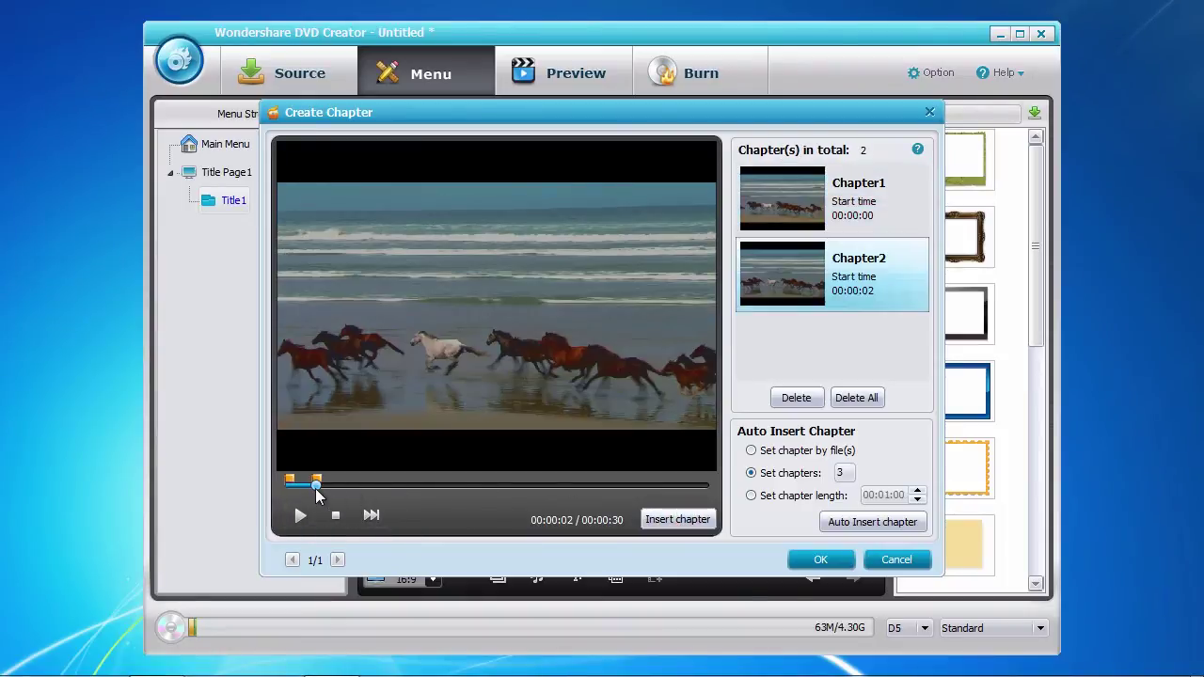
pyautogui.moveTo(335, 490); pyautogui.dragTo(384, 485)
pyautogui.click(658, 519)
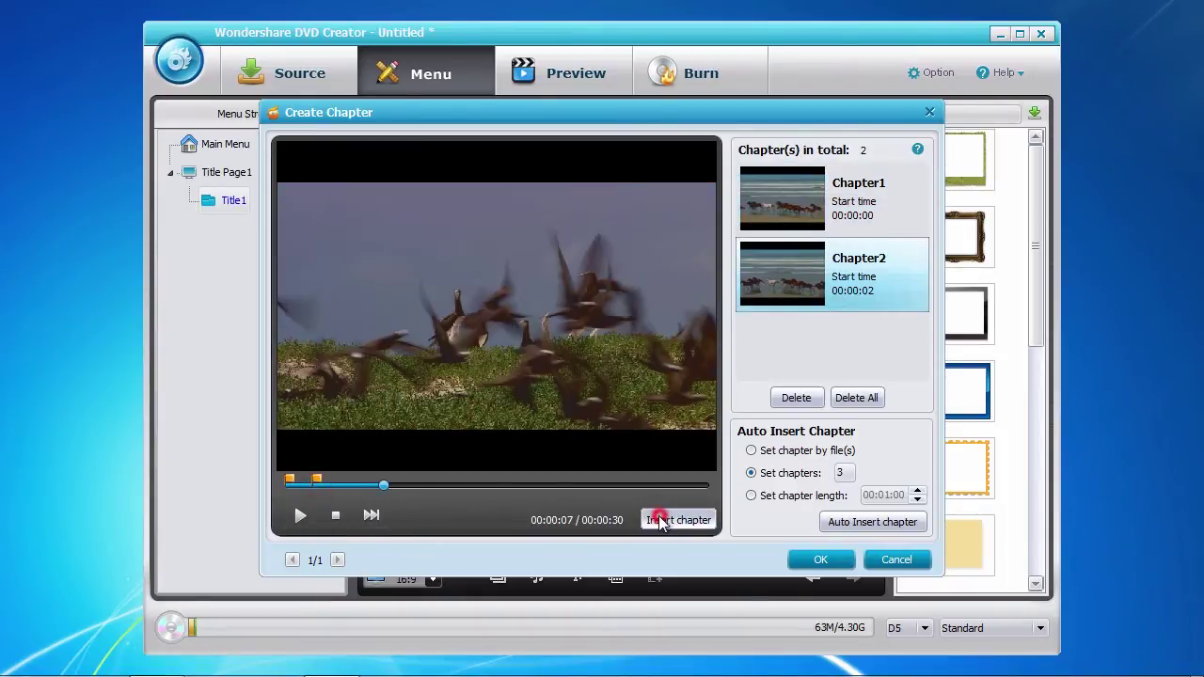
pyautogui.click(505, 485)
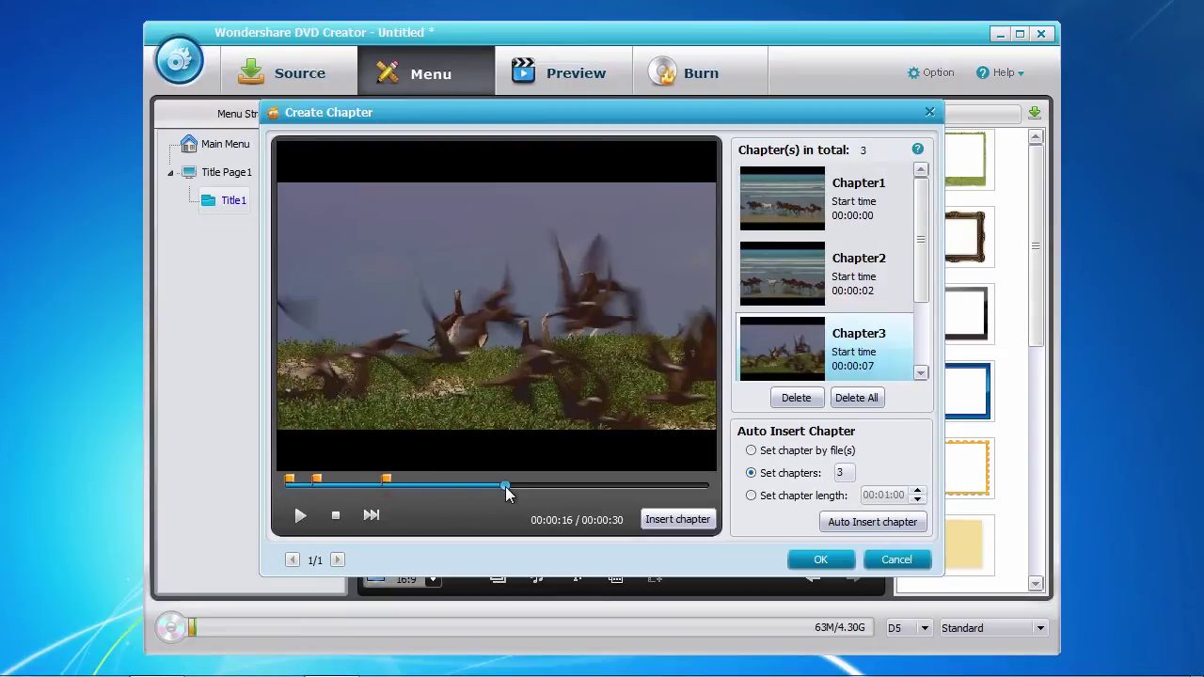
pyautogui.click(656, 522)
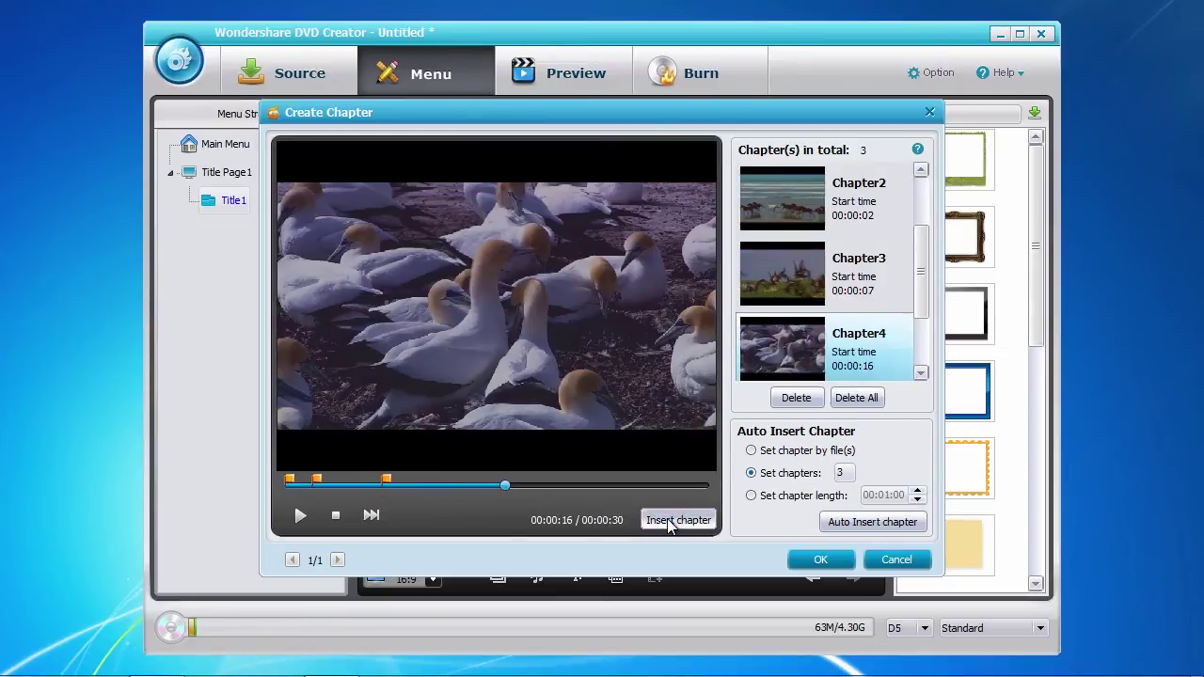
# Delete Chapter4 at 00:00:16, keep the three chapters, and open the disc Preview.
pyautogui.click(866, 288)
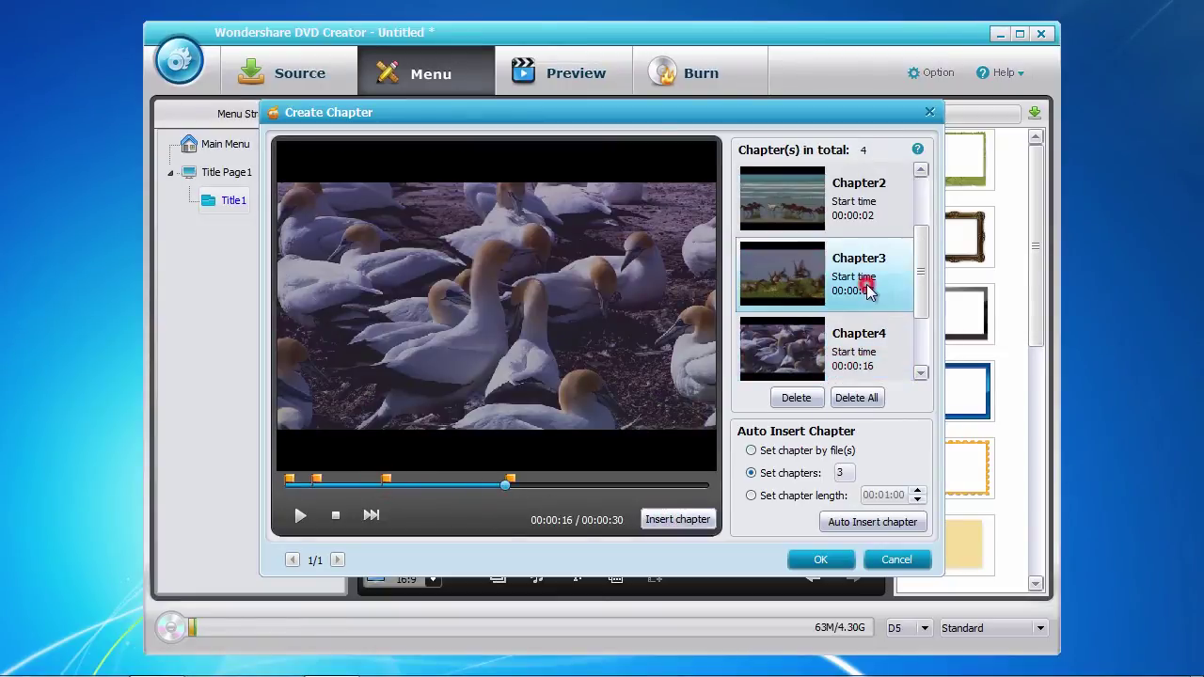
pyautogui.click(869, 348)
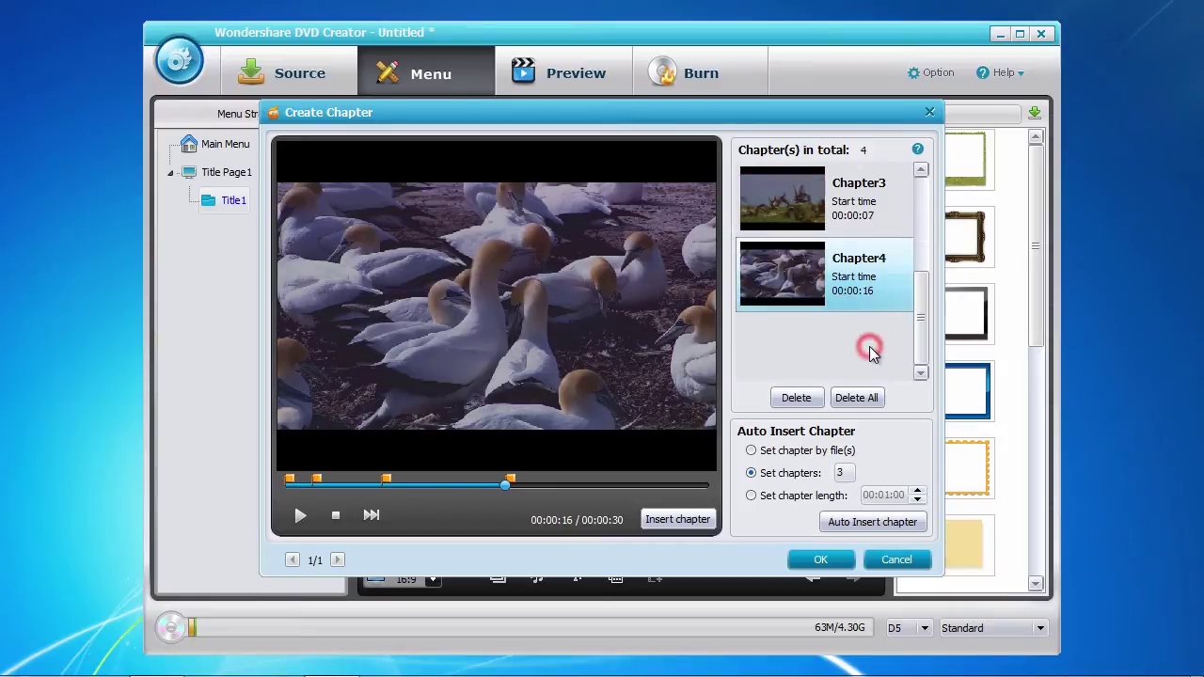
pyautogui.click(798, 398)
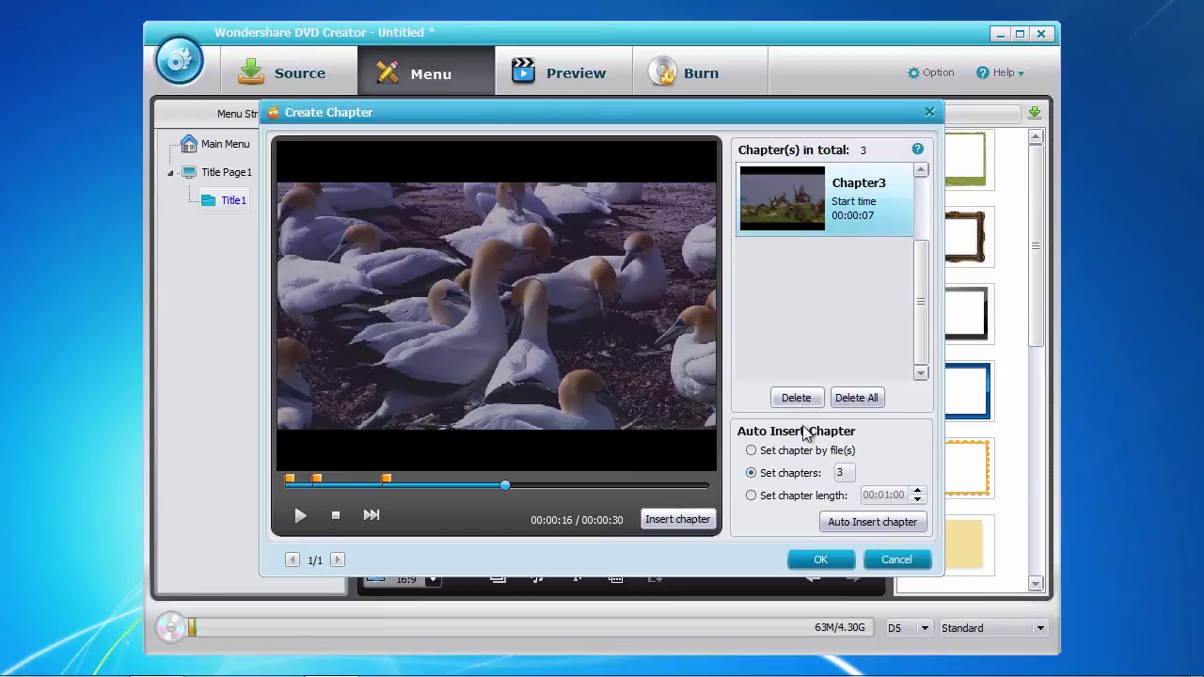
pyautogui.click(822, 559)
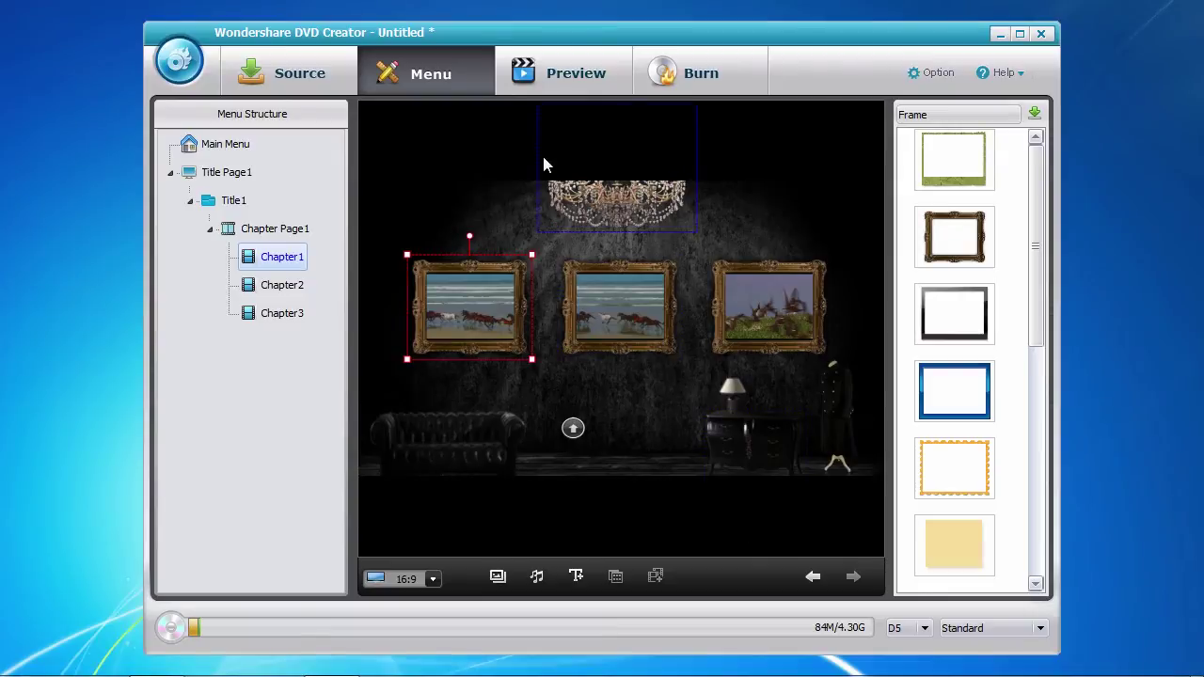
pyautogui.click(567, 77)
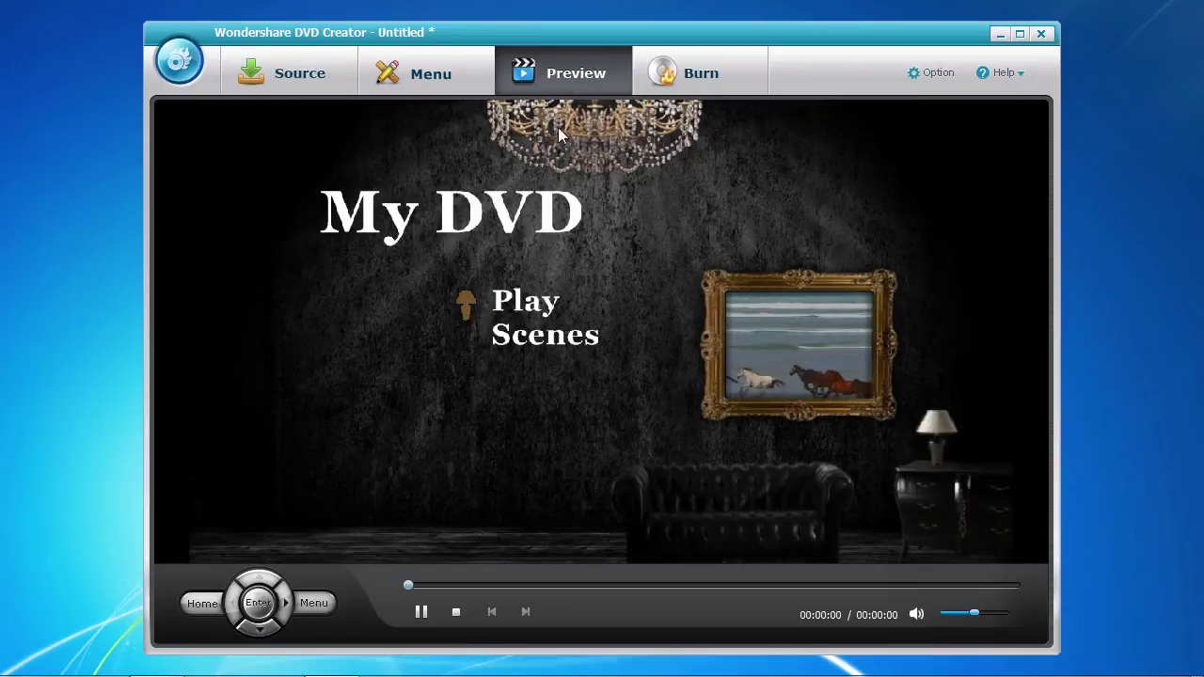
# Play the main title from the My DVD menu, return to the menu, then go to Burn.
pyautogui.click(532, 303)
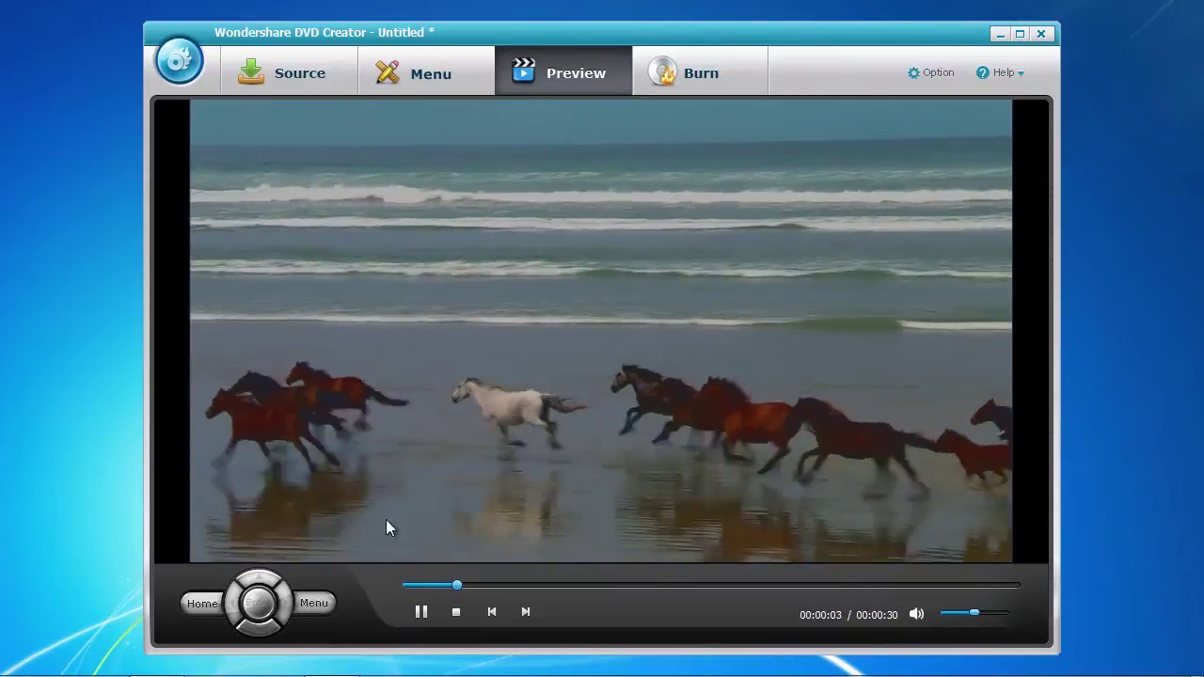
pyautogui.click(318, 602)
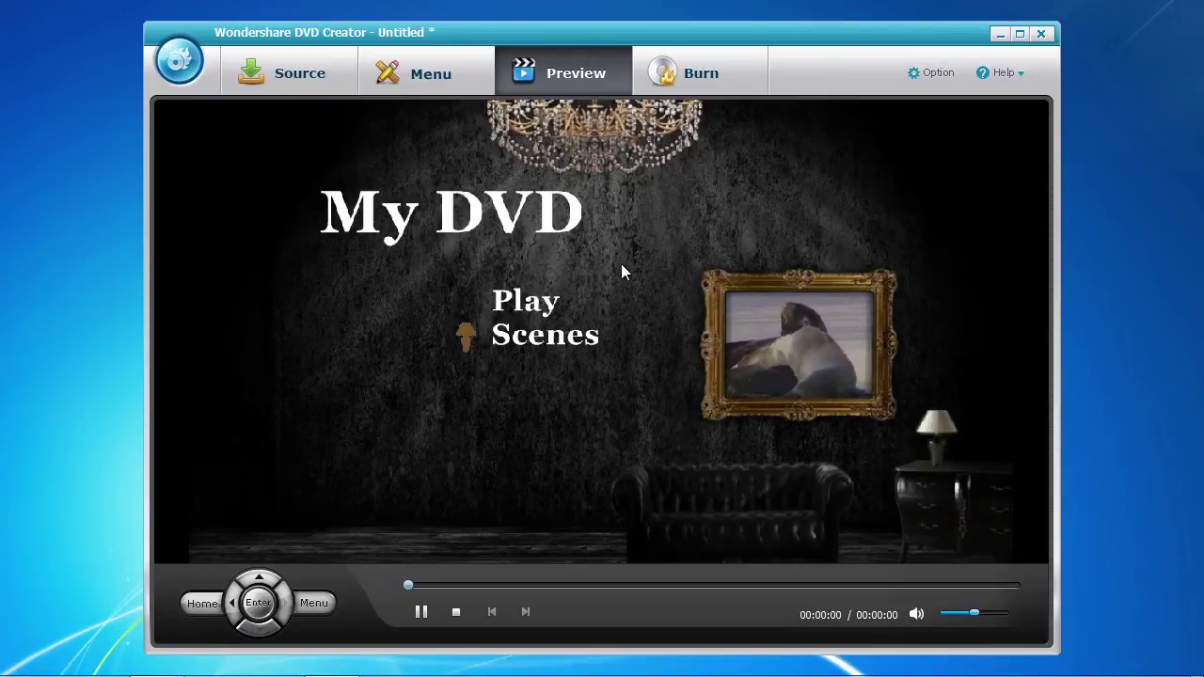
pyautogui.click(708, 85)
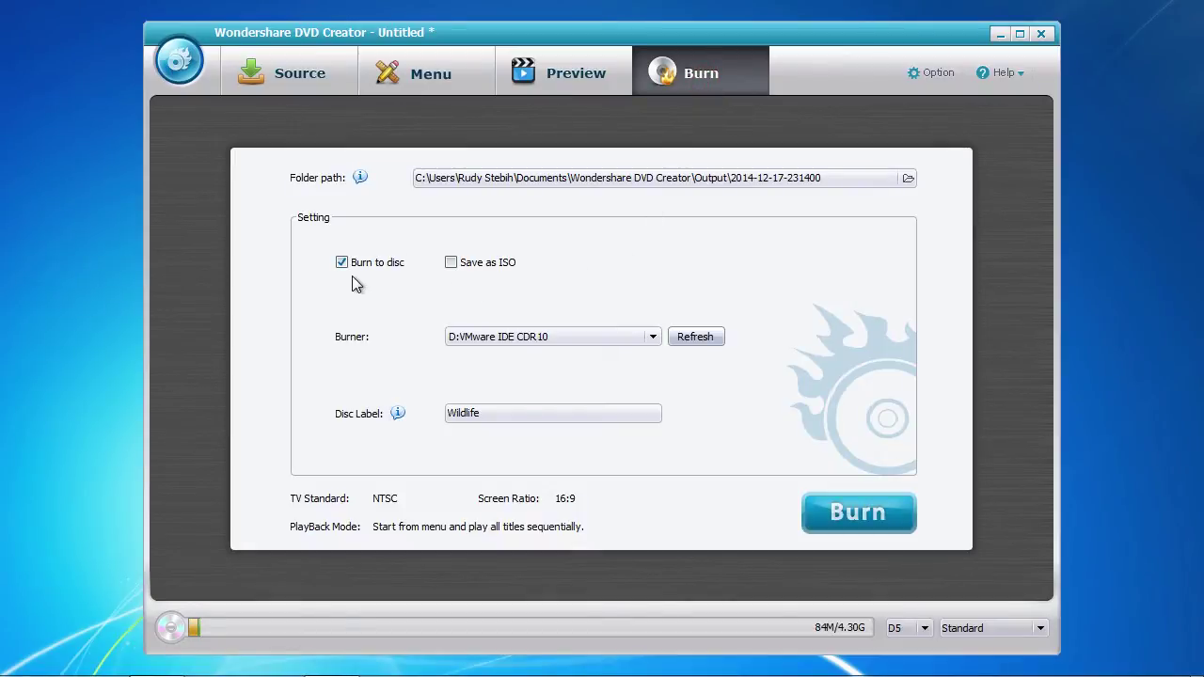
# Burn to disc on D:VMware IDE CDR10 with label 'My Wildlife', leaving Save as ISO off.
pyautogui.click(451, 263)
pyautogui.click(451, 264)
pyautogui.click(645, 336)
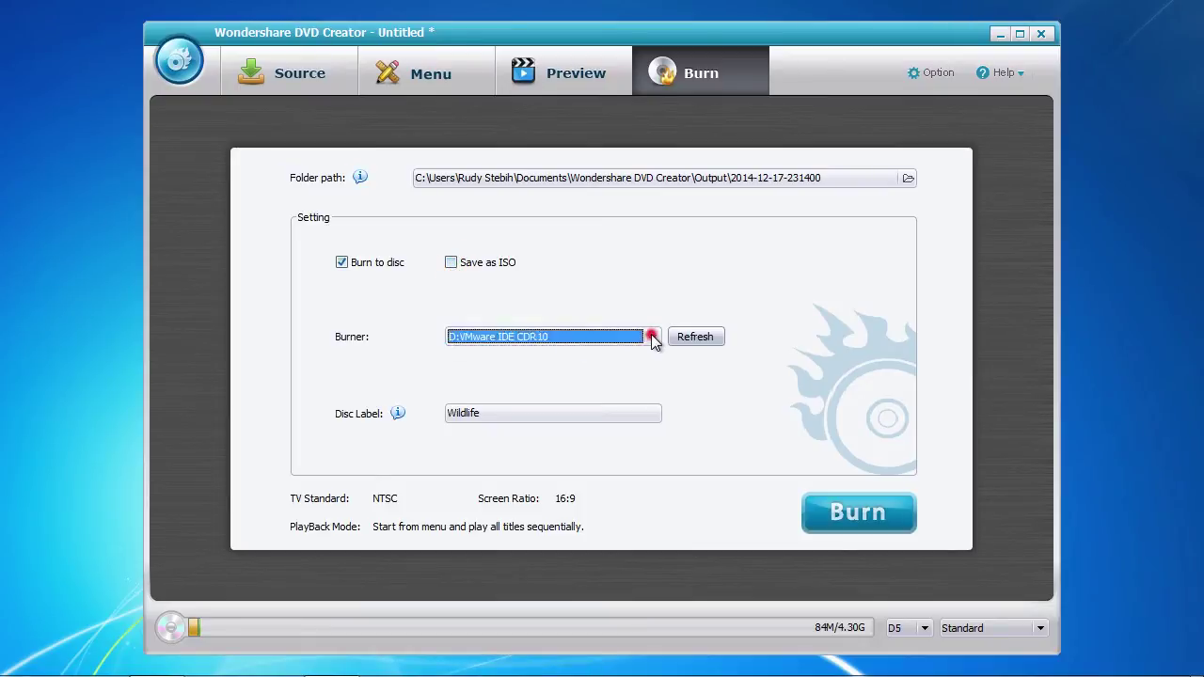
pyautogui.click(652, 341)
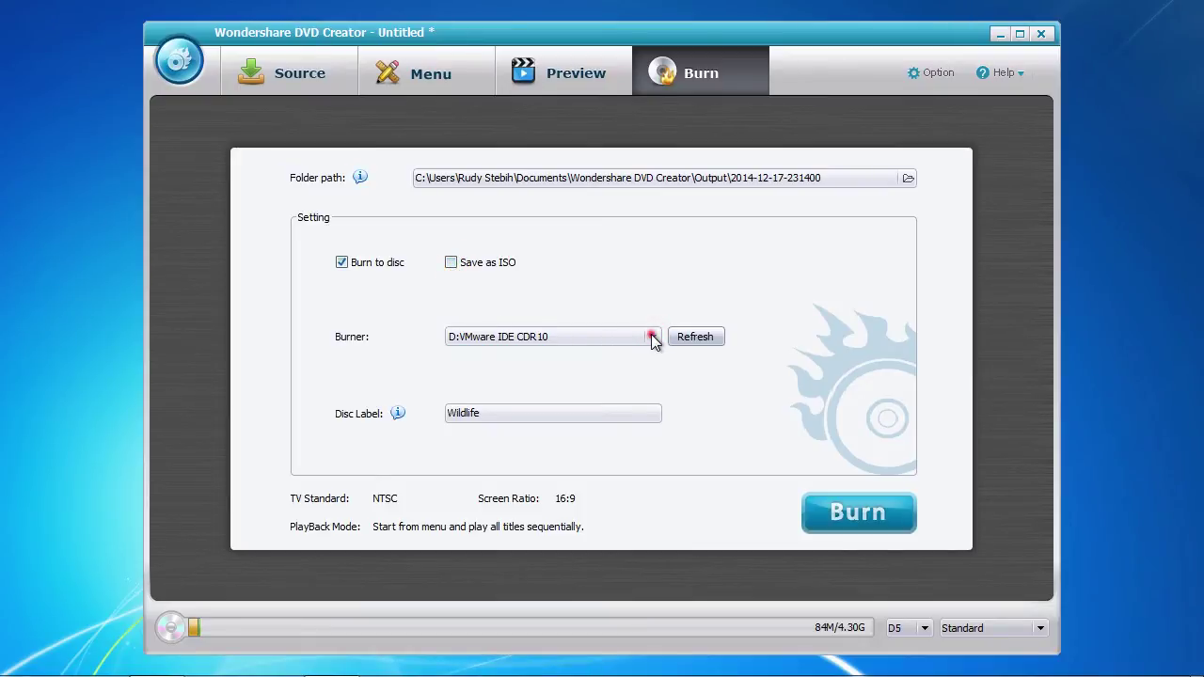
pyautogui.click(496, 418)
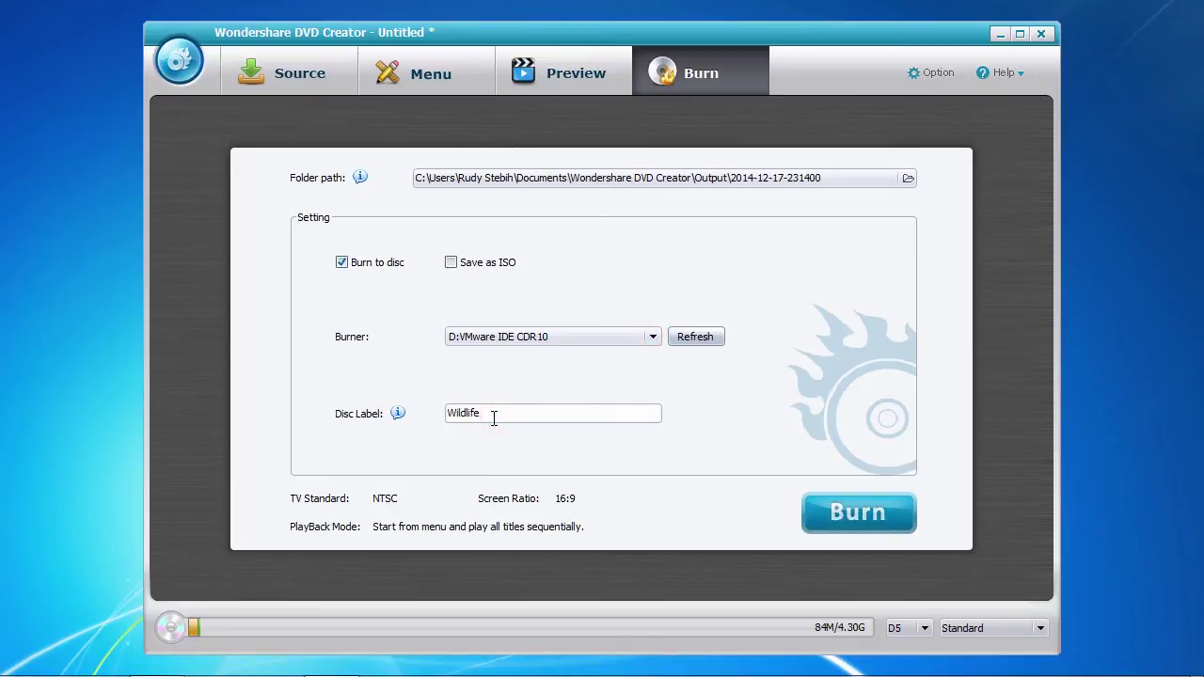
pyautogui.write('My')
pyautogui.click(849, 514)
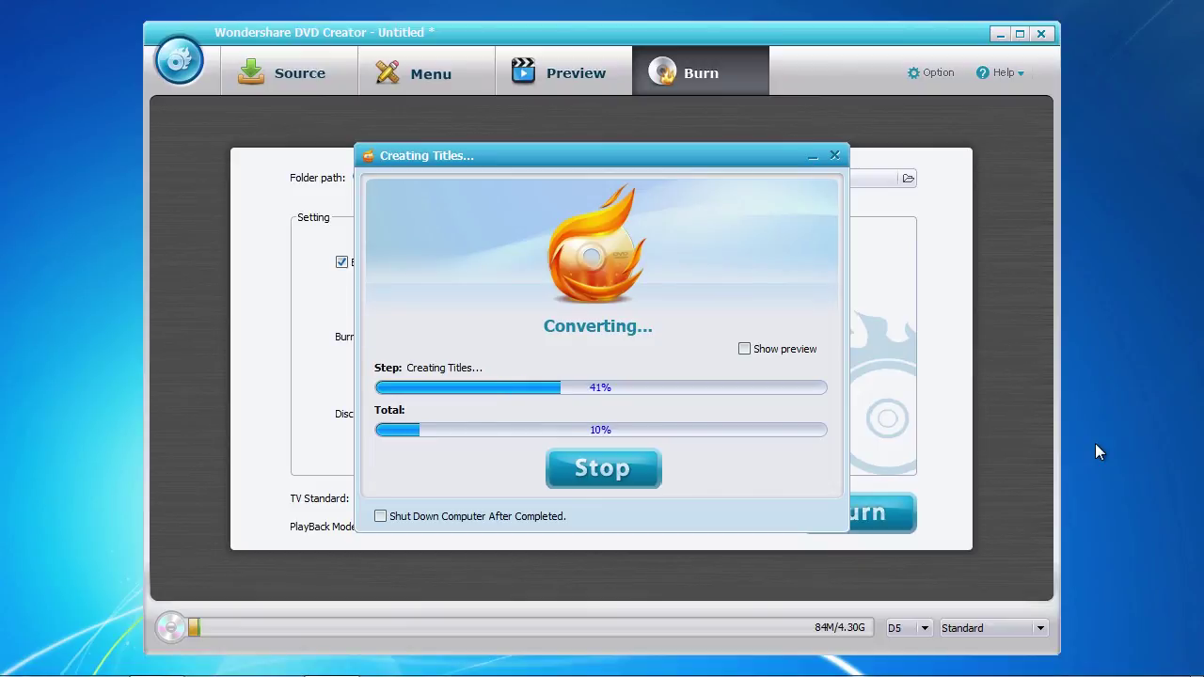
# Switch back to Internet Explorer and scroll the easydvdcreator.net page down to its download section.
pyautogui.hotkey('alt', 'Tab')
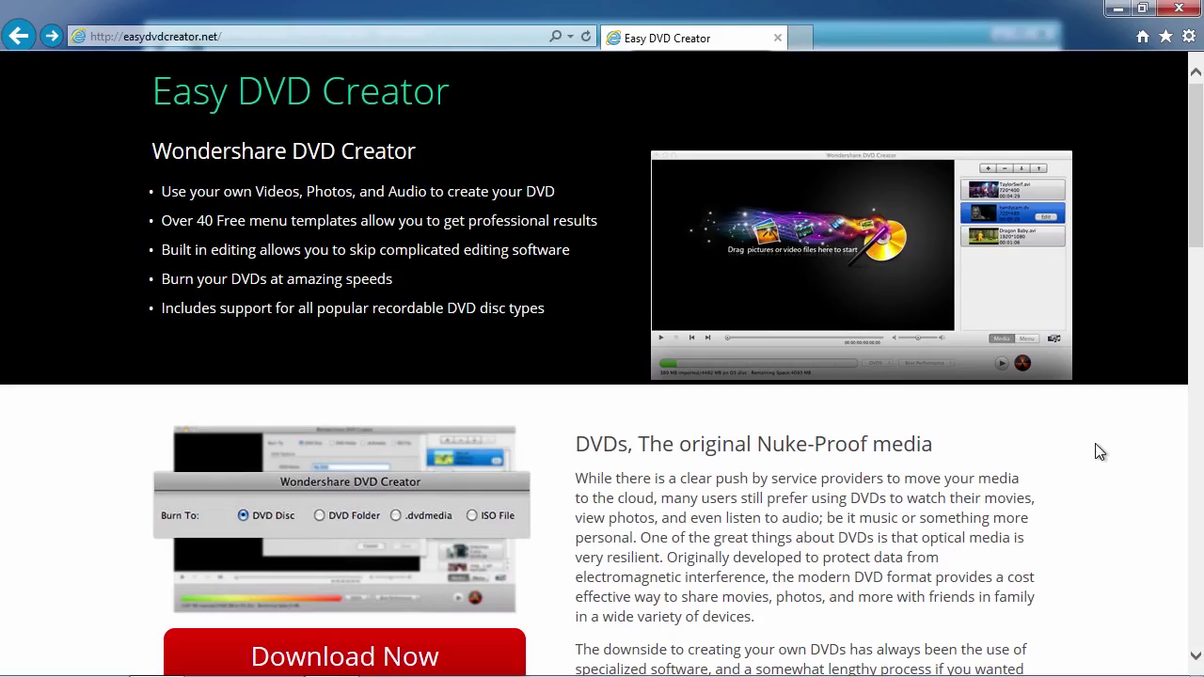
pyautogui.moveTo(1190, 245); pyautogui.dragTo(1197, 620)
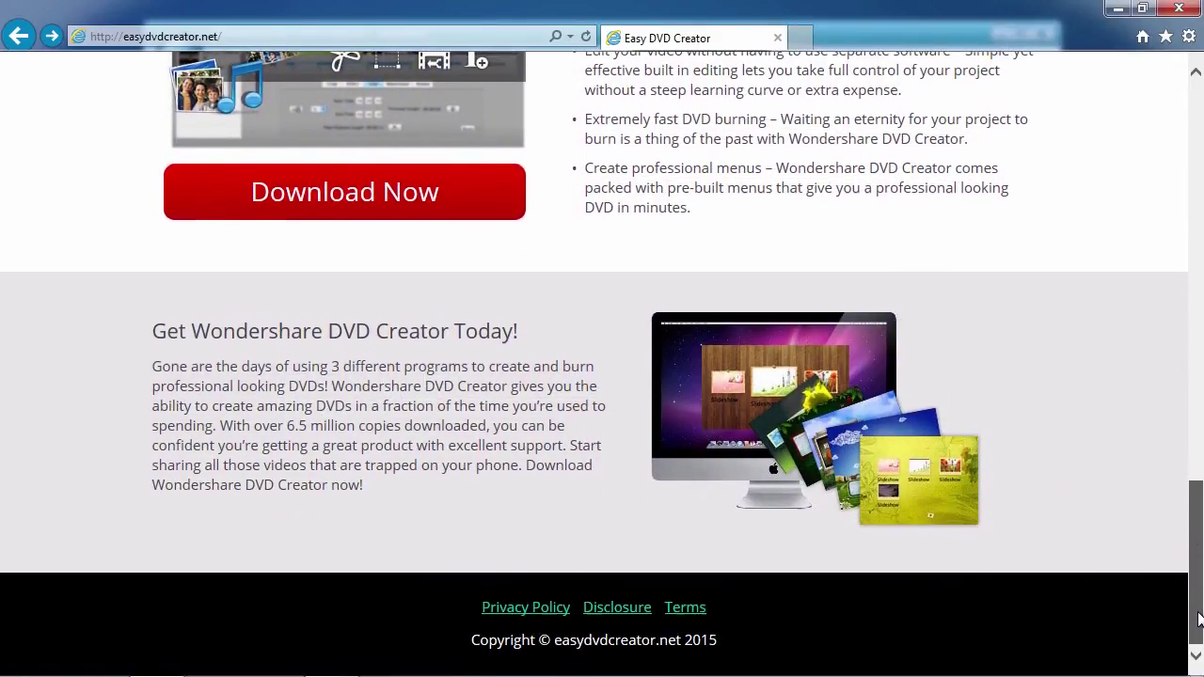